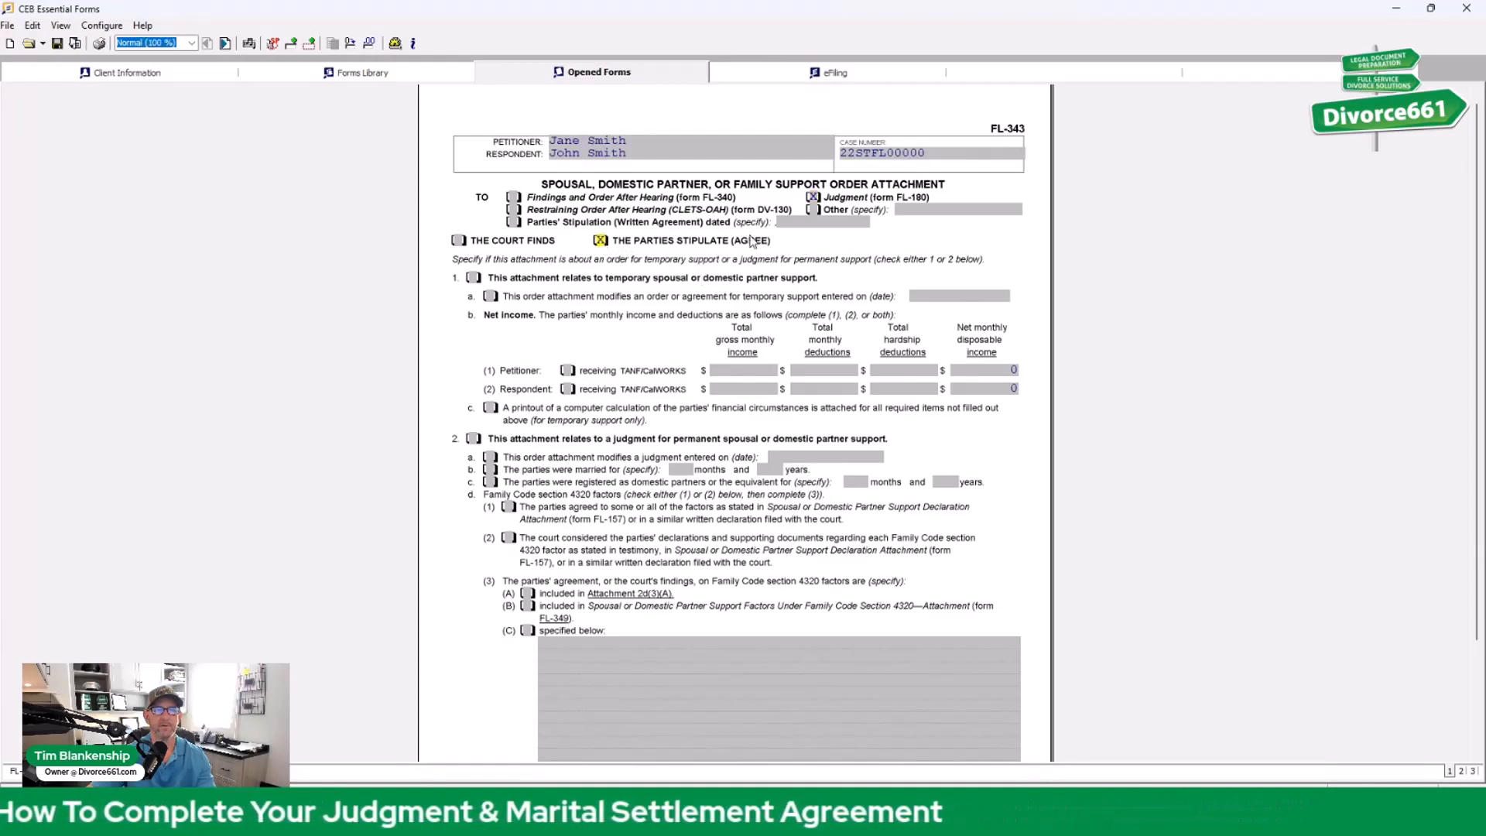
Step: Go to page 2 of form FL-343
{"action": "scroll", "coordinate": [1265, 664], "scroll_direction": "down", "scroll_amount": 3}
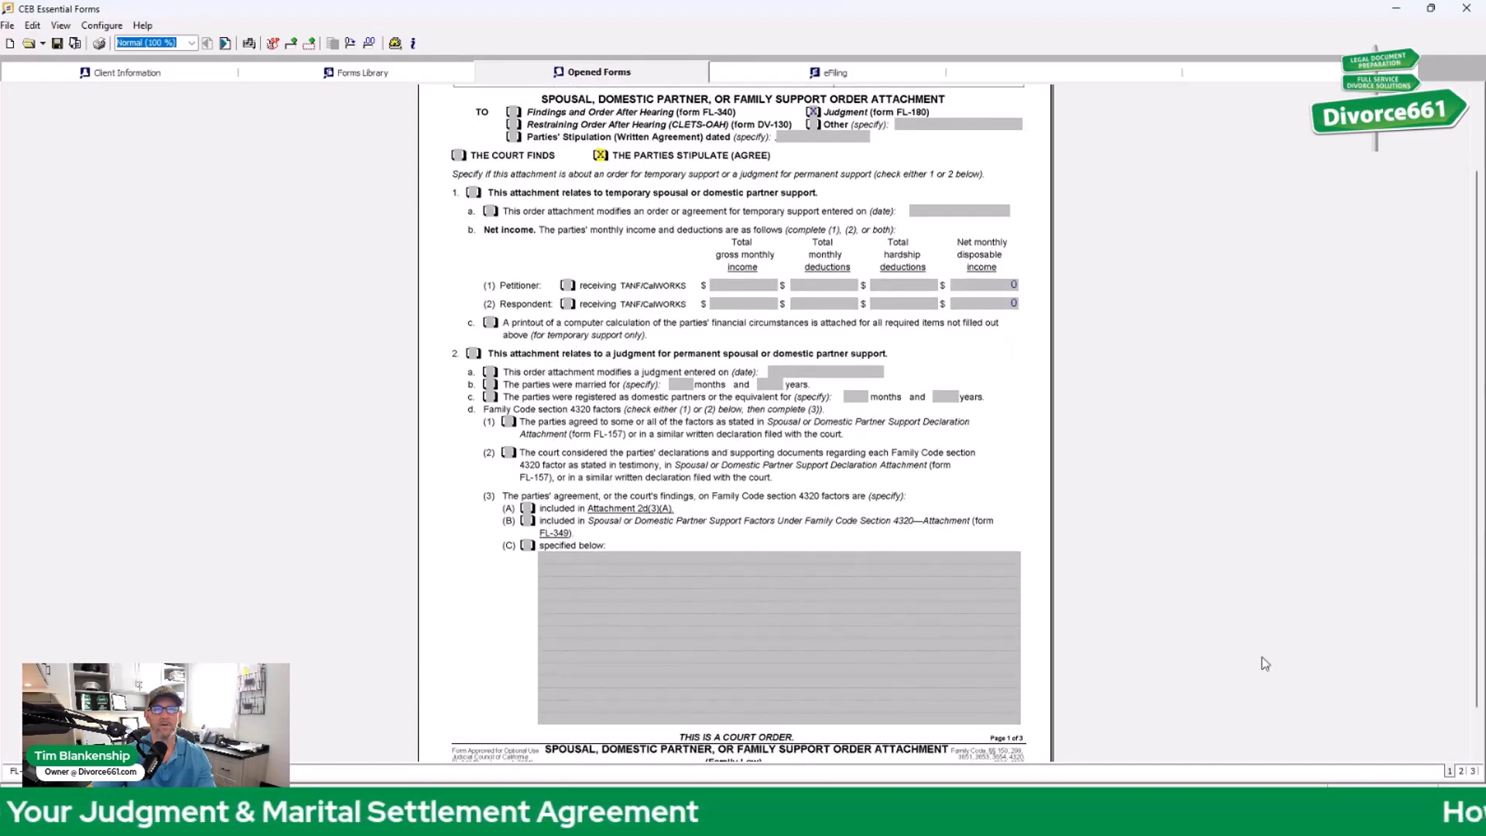
{"action": "left_click", "coordinate": [1460, 771]}
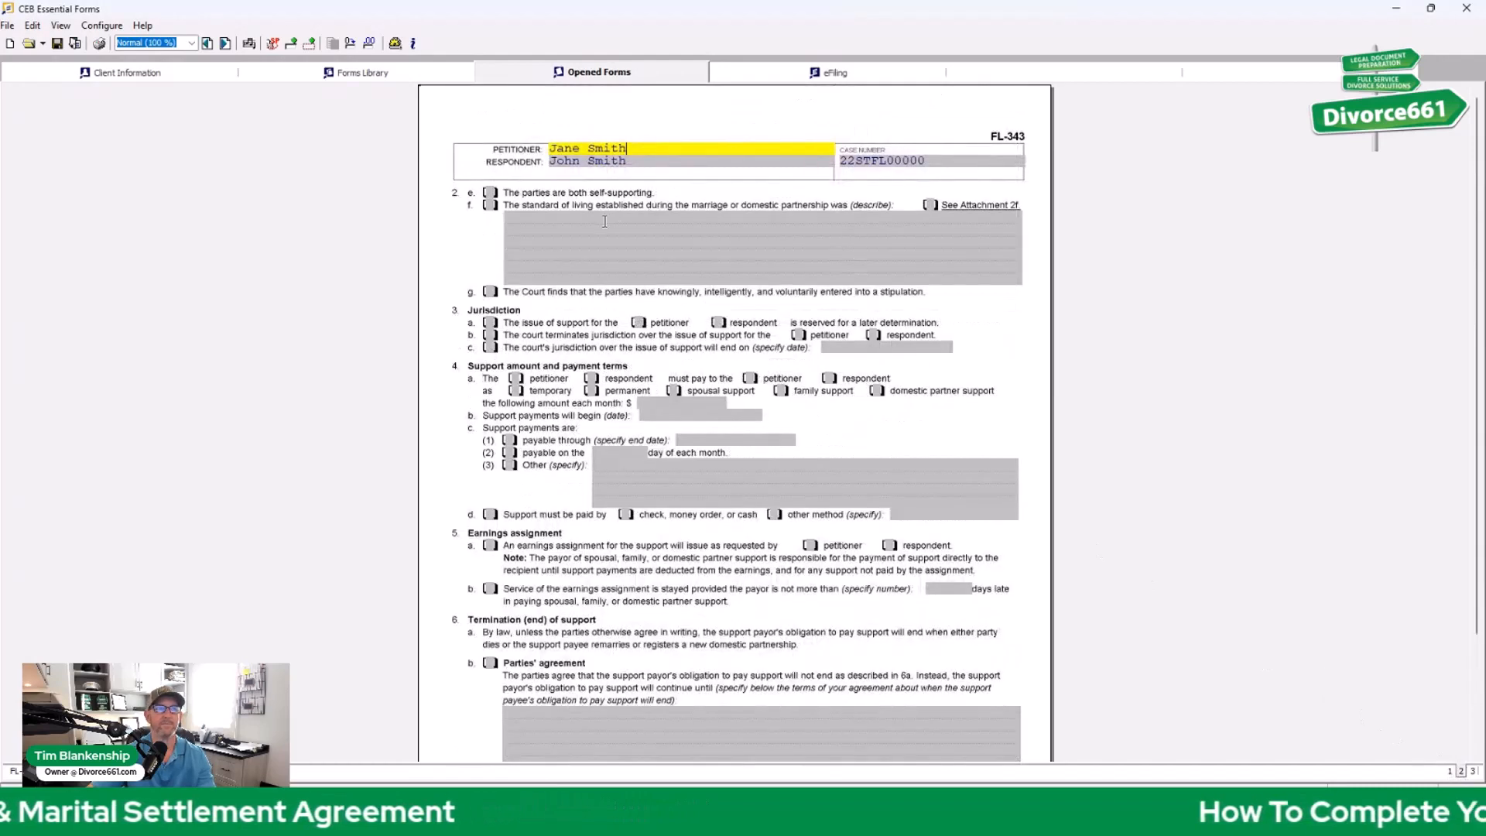
Step: Mark jurisdiction item 3a to reserve the issue of support for both petitioner and respondent for a later determination
{"action": "left_click", "coordinate": [489, 323]}
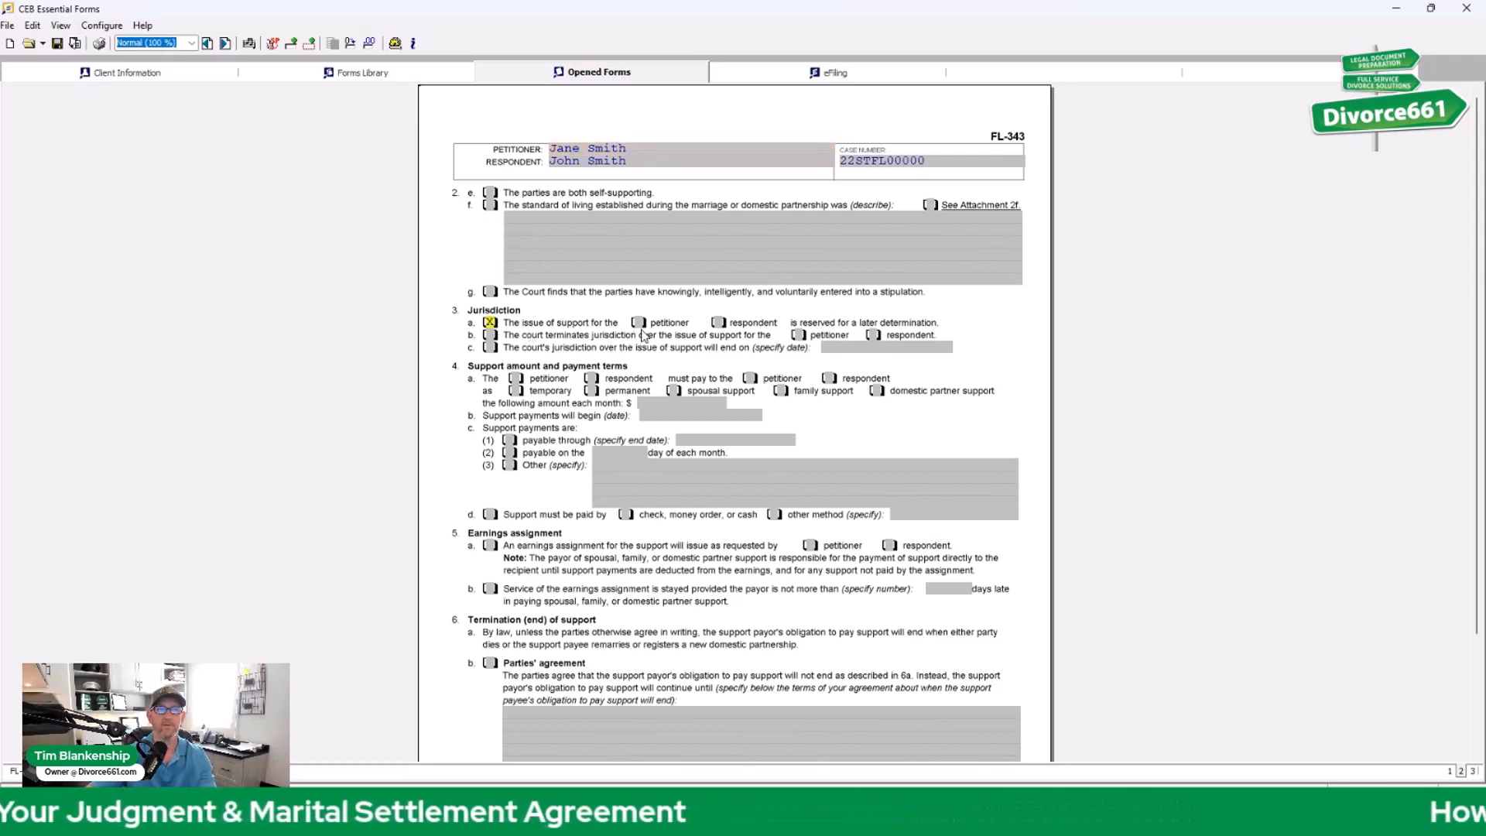
{"action": "left_click", "coordinate": [639, 322]}
{"action": "left_click", "coordinate": [719, 322]}
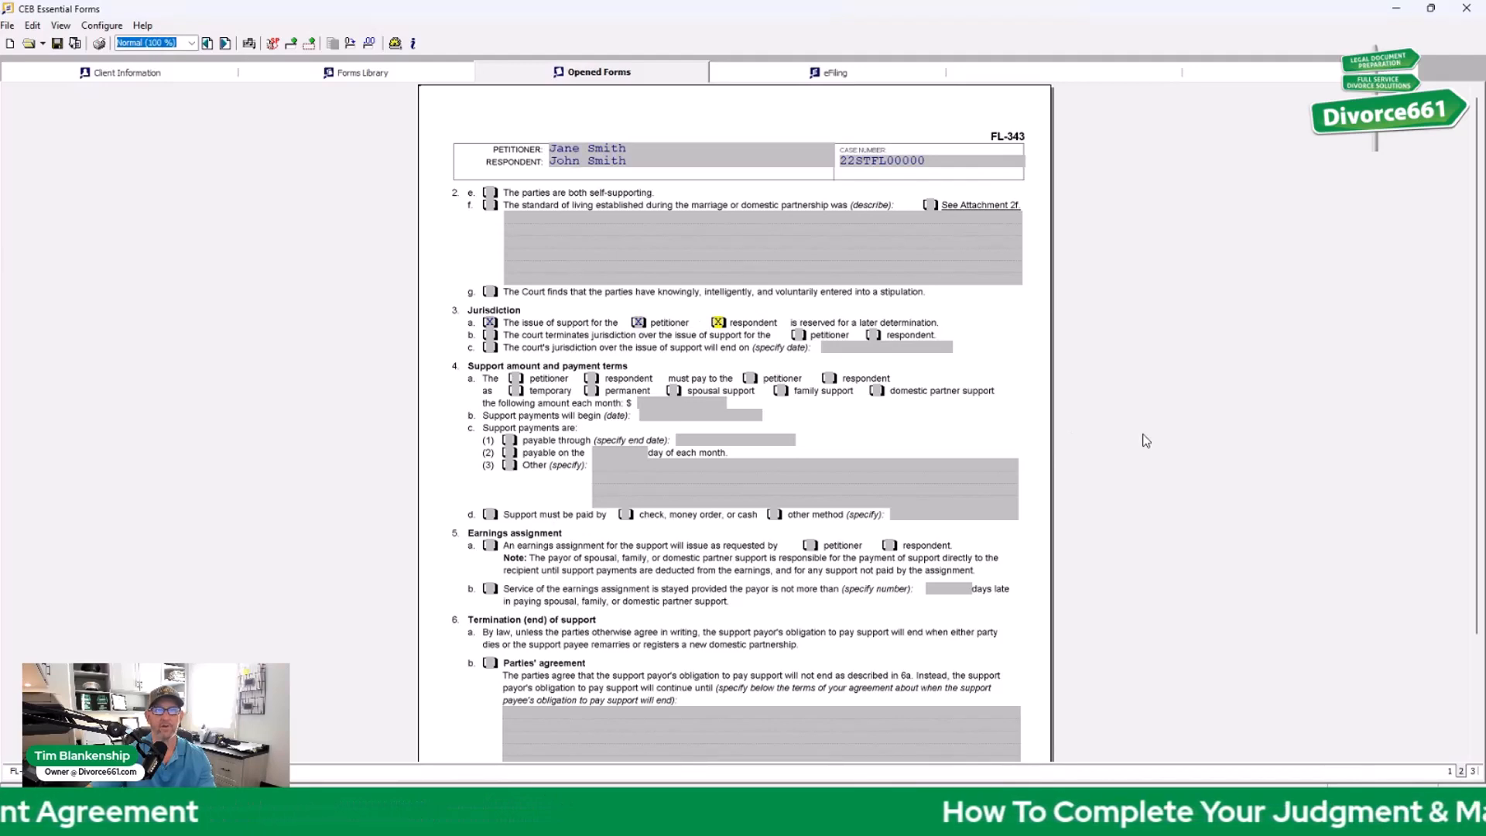
Step: Look at page 3, return to page 2, and clear item 3a along with its petitioner and respondent boxes
{"action": "left_click", "coordinate": [1462, 771]}
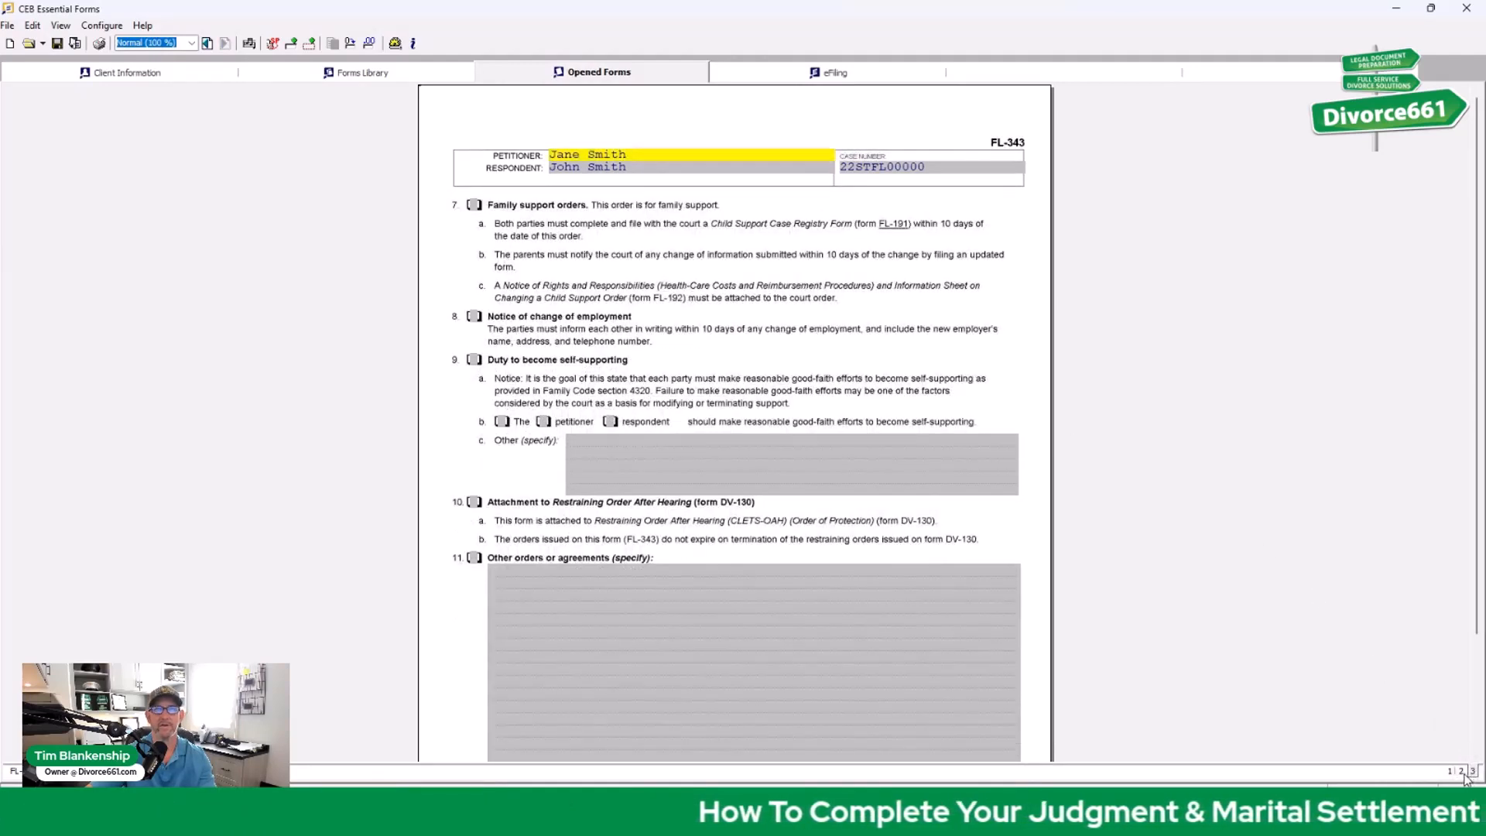
{"action": "left_click", "coordinate": [1462, 772]}
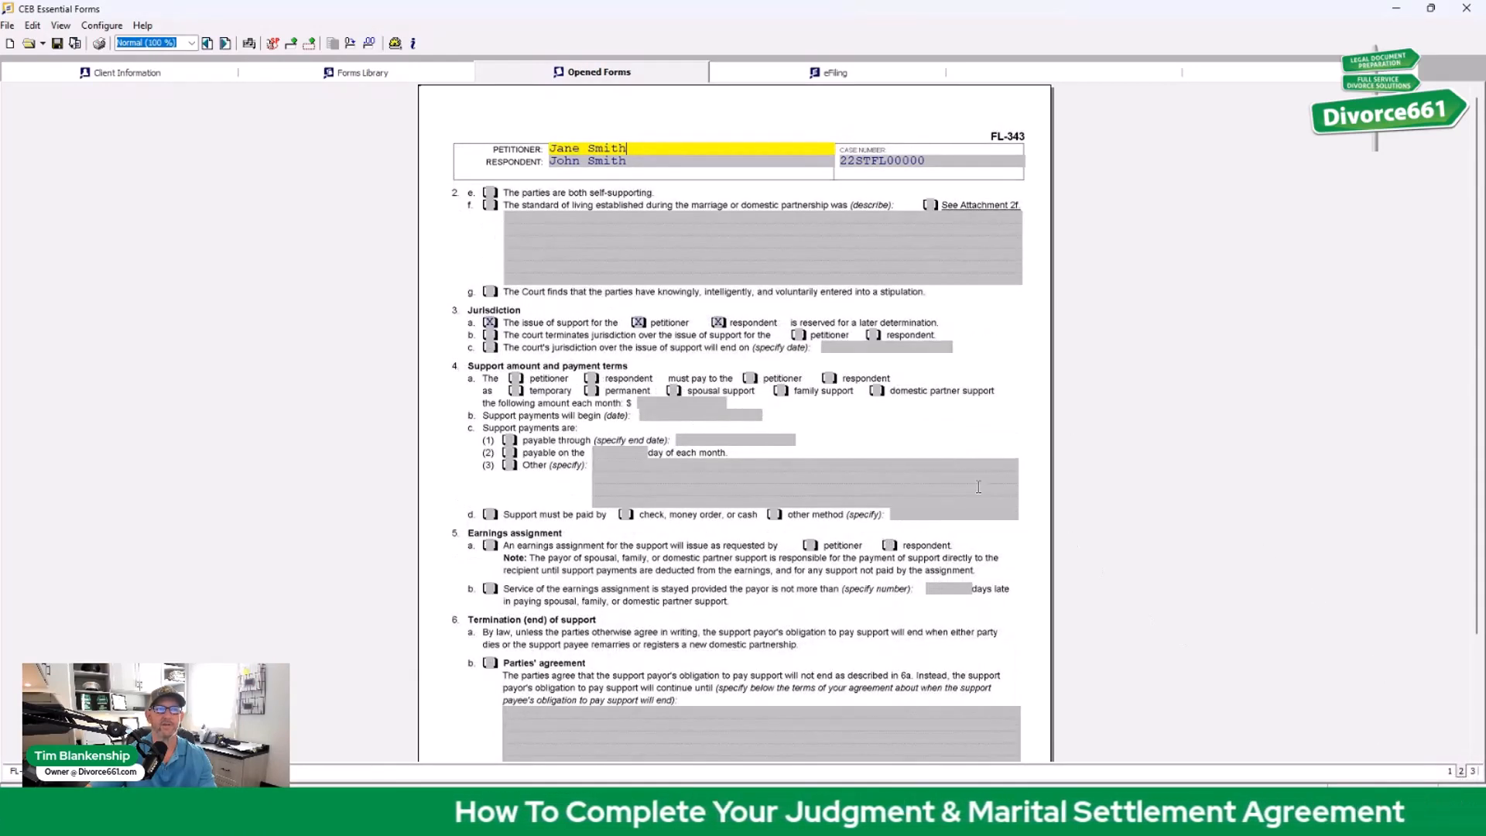
{"action": "left_click", "coordinate": [490, 323]}
{"action": "left_click", "coordinate": [638, 322]}
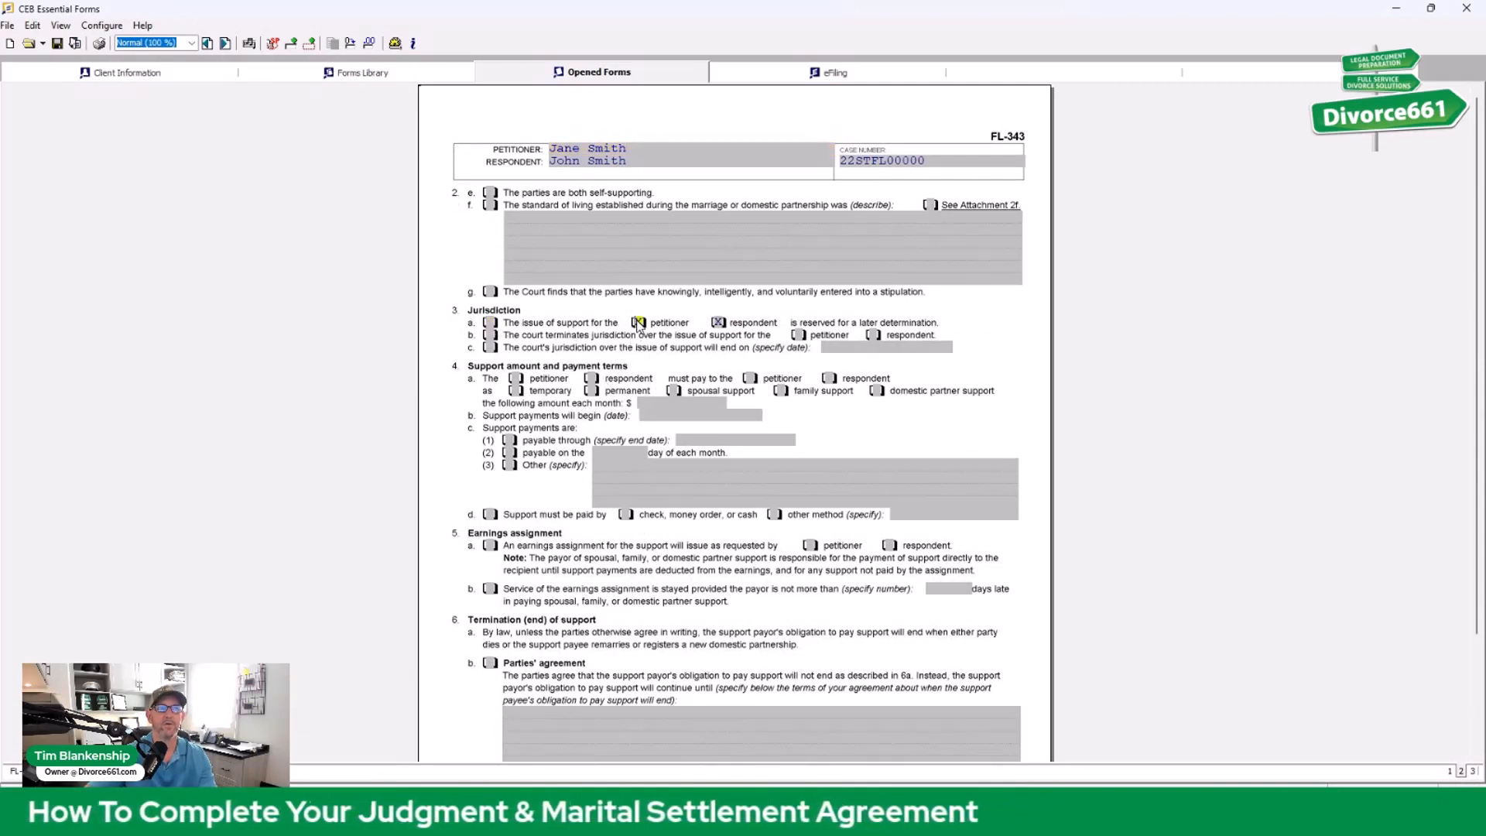
{"action": "left_click", "coordinate": [718, 323]}
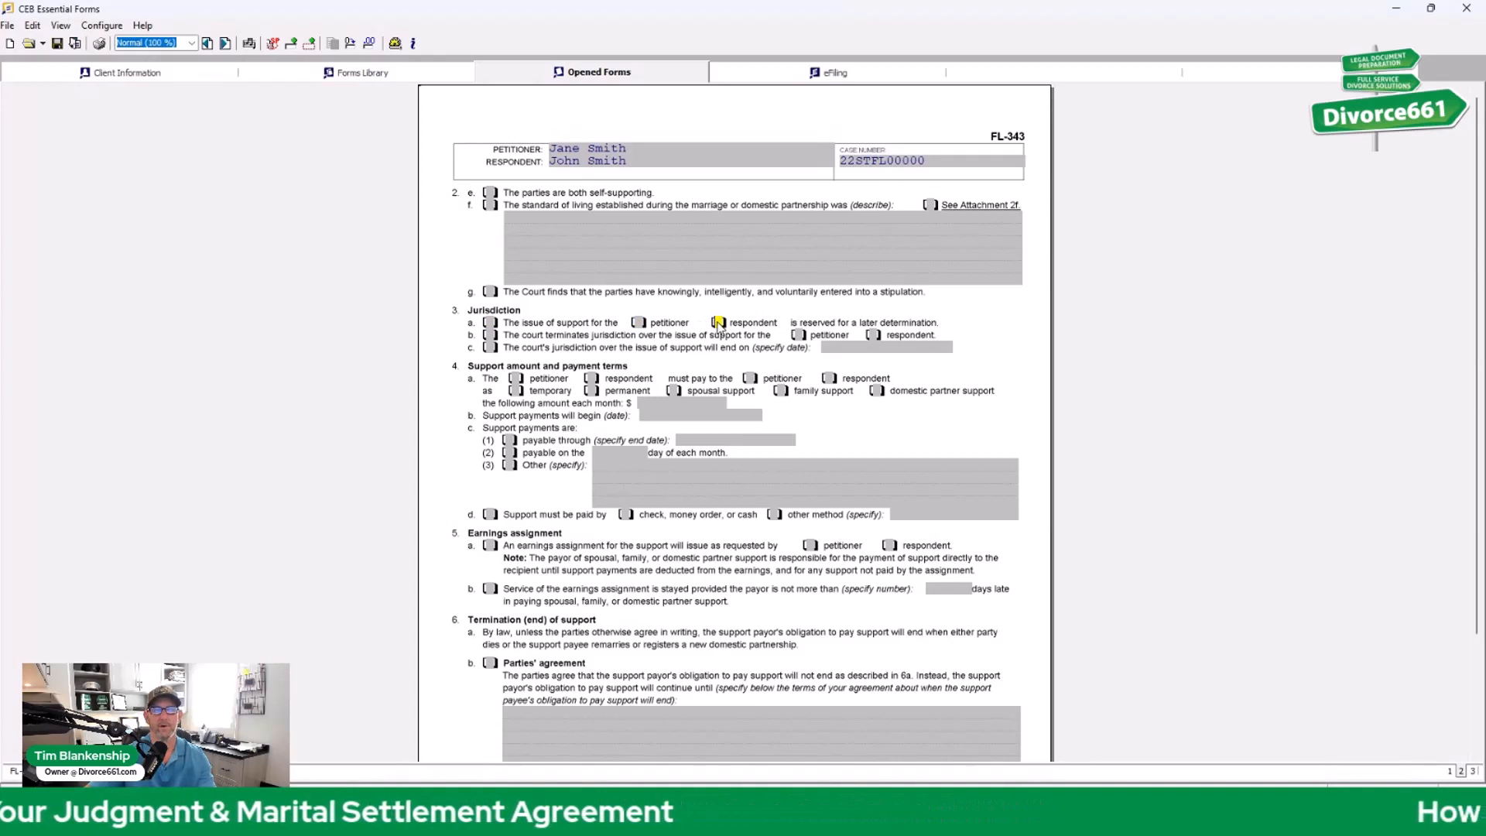
Step: Mark jurisdiction item 3b to terminate the court's jurisdiction over support for both petitioner and respondent
{"action": "left_click", "coordinate": [490, 335]}
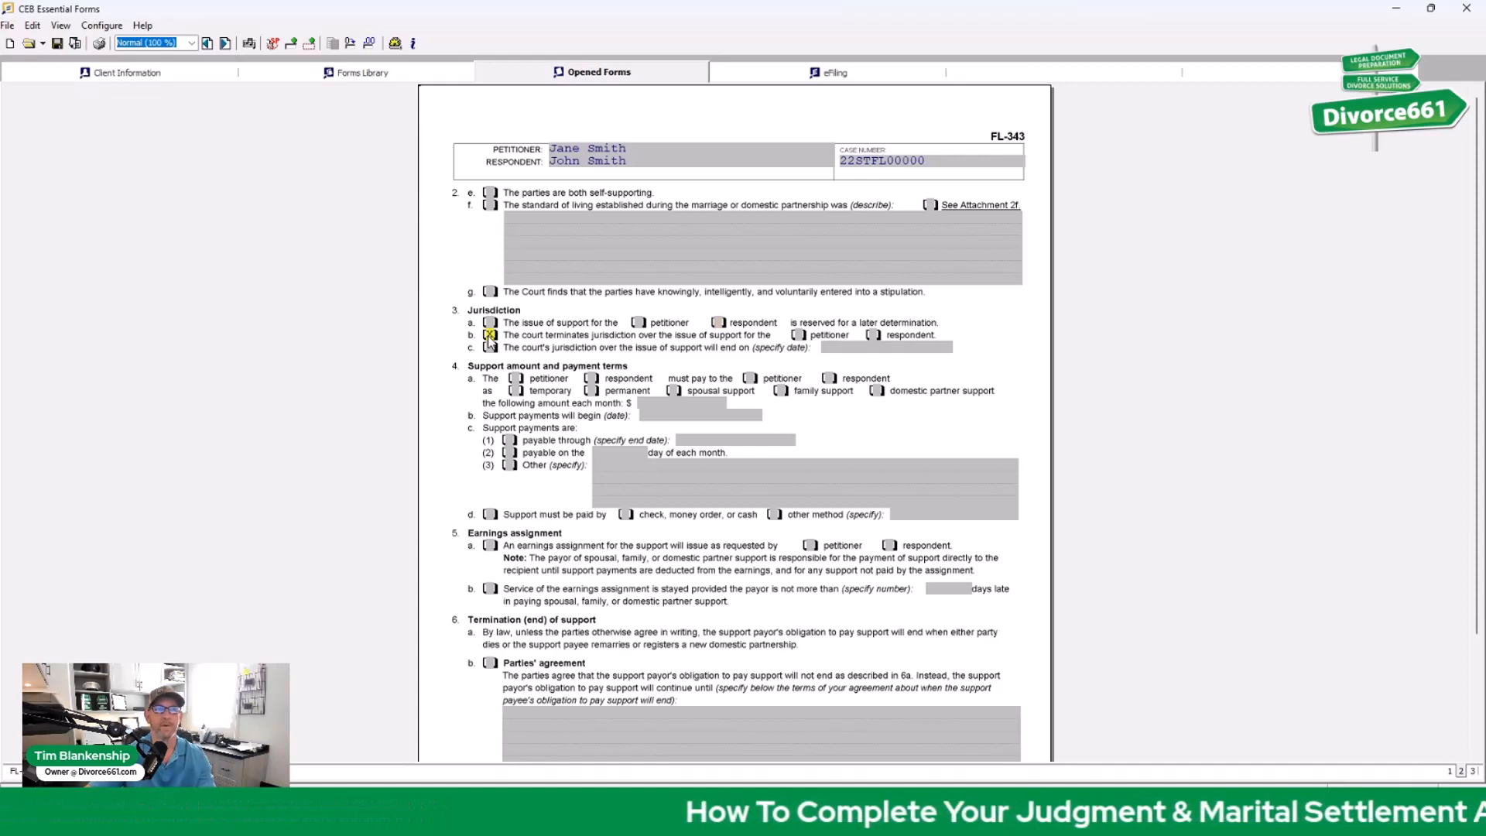
{"action": "left_click", "coordinate": [798, 335]}
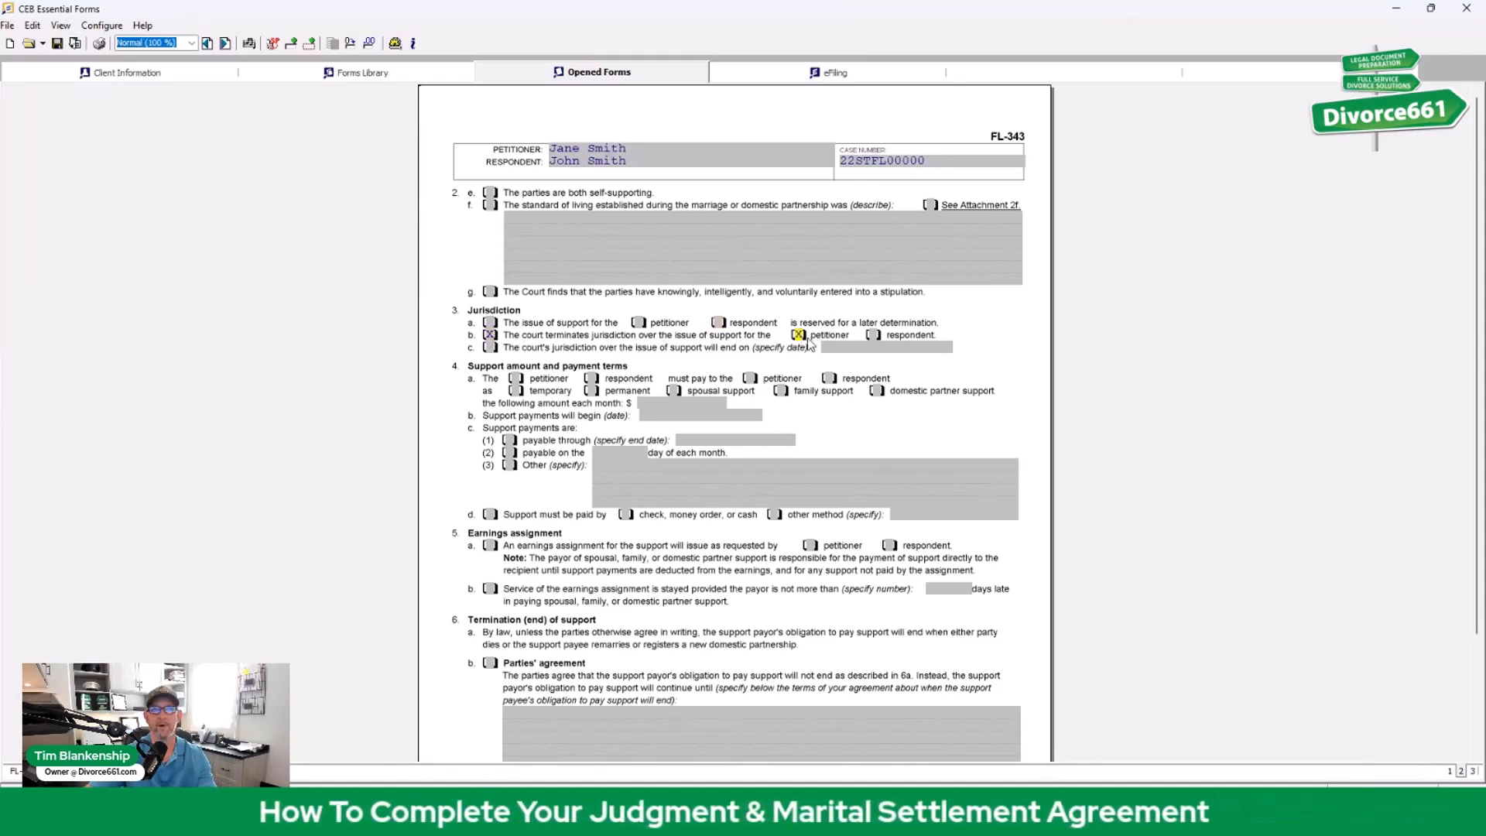
{"action": "left_click", "coordinate": [873, 335]}
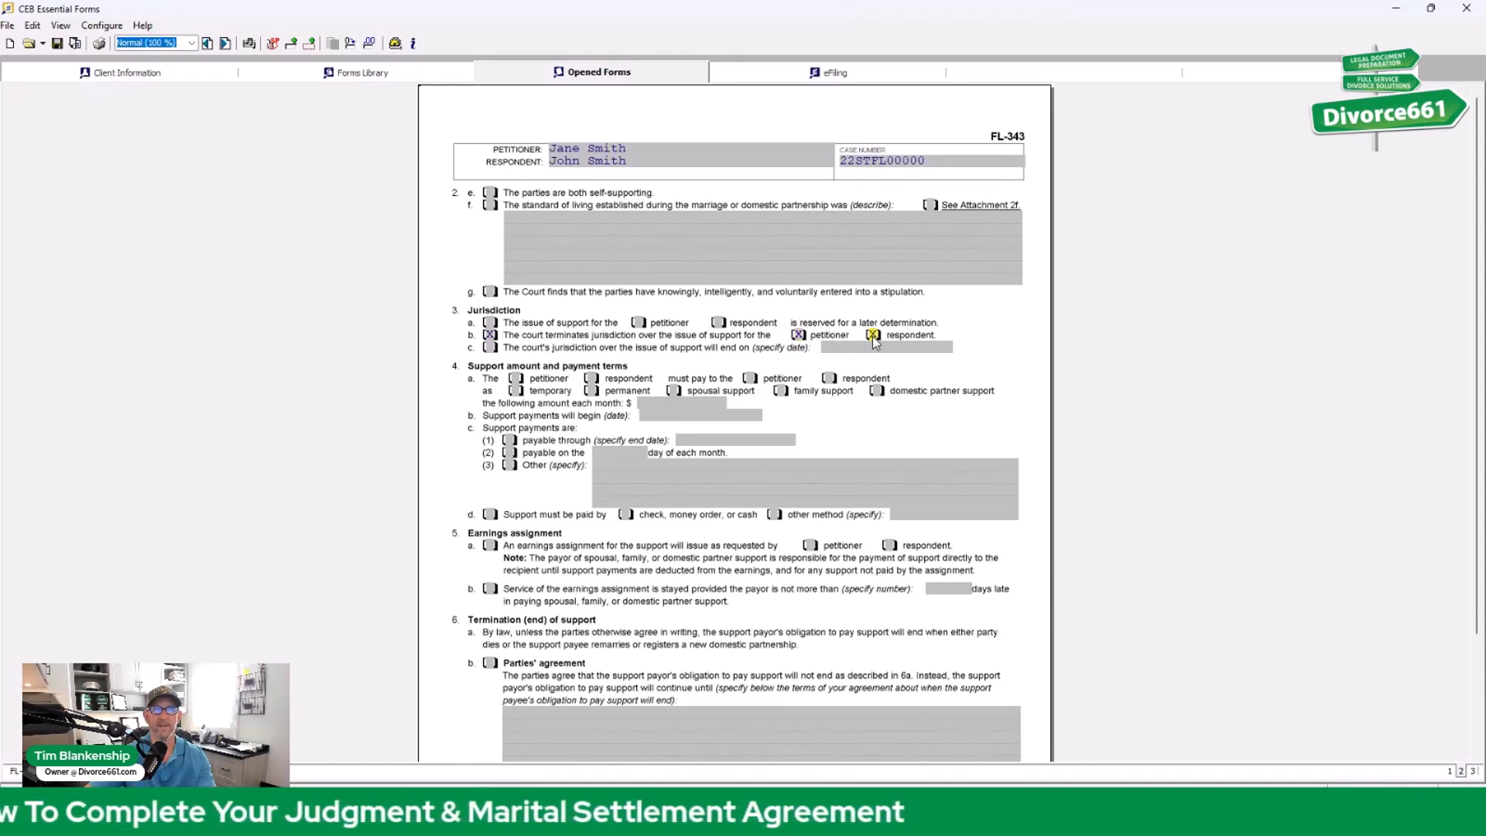
Step: Clear jurisdiction item 3b and its petitioner and respondent boxes
{"action": "left_click", "coordinate": [491, 336]}
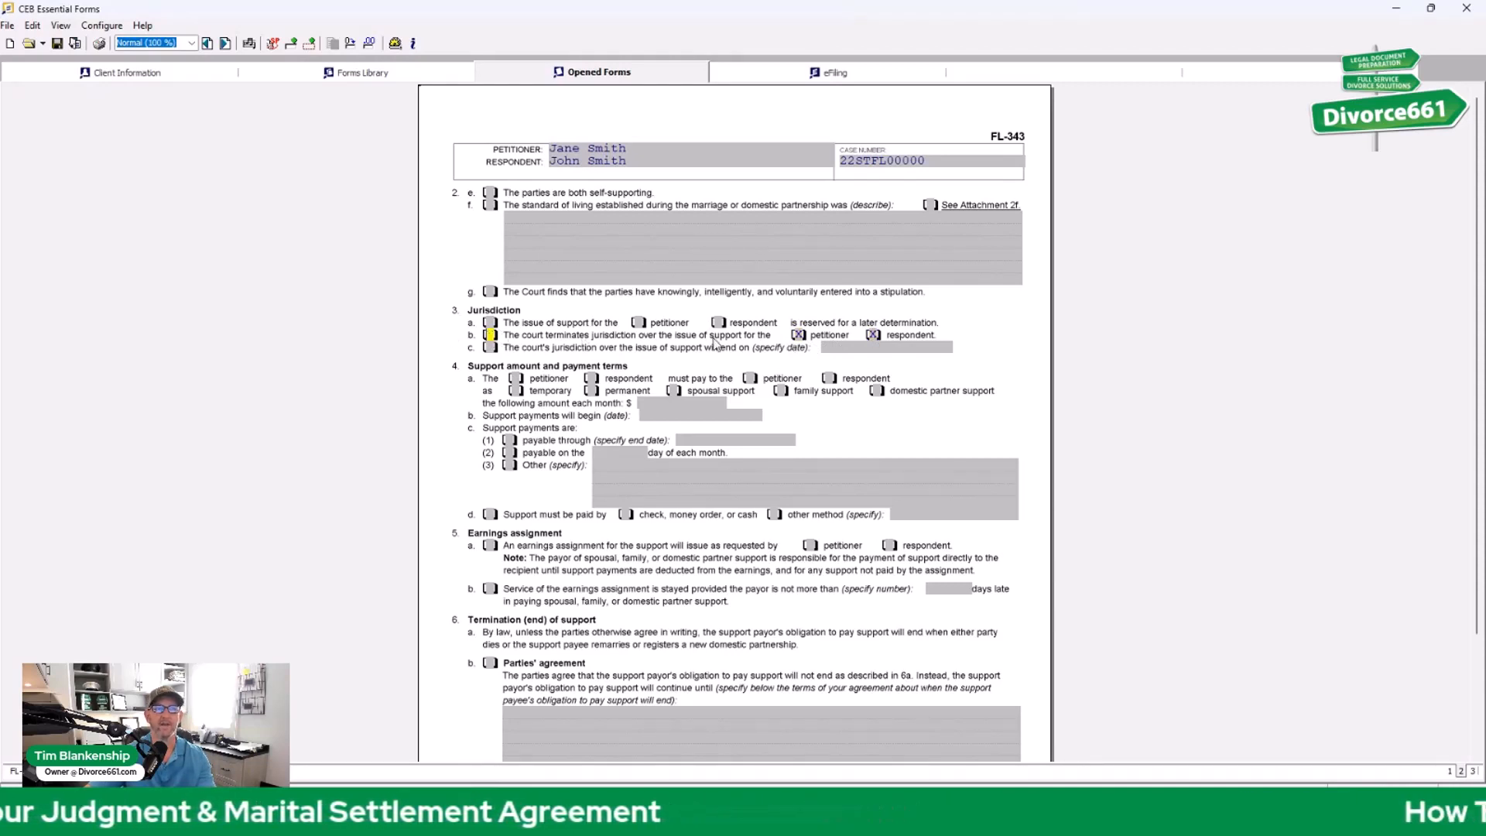
{"action": "left_click", "coordinate": [798, 336]}
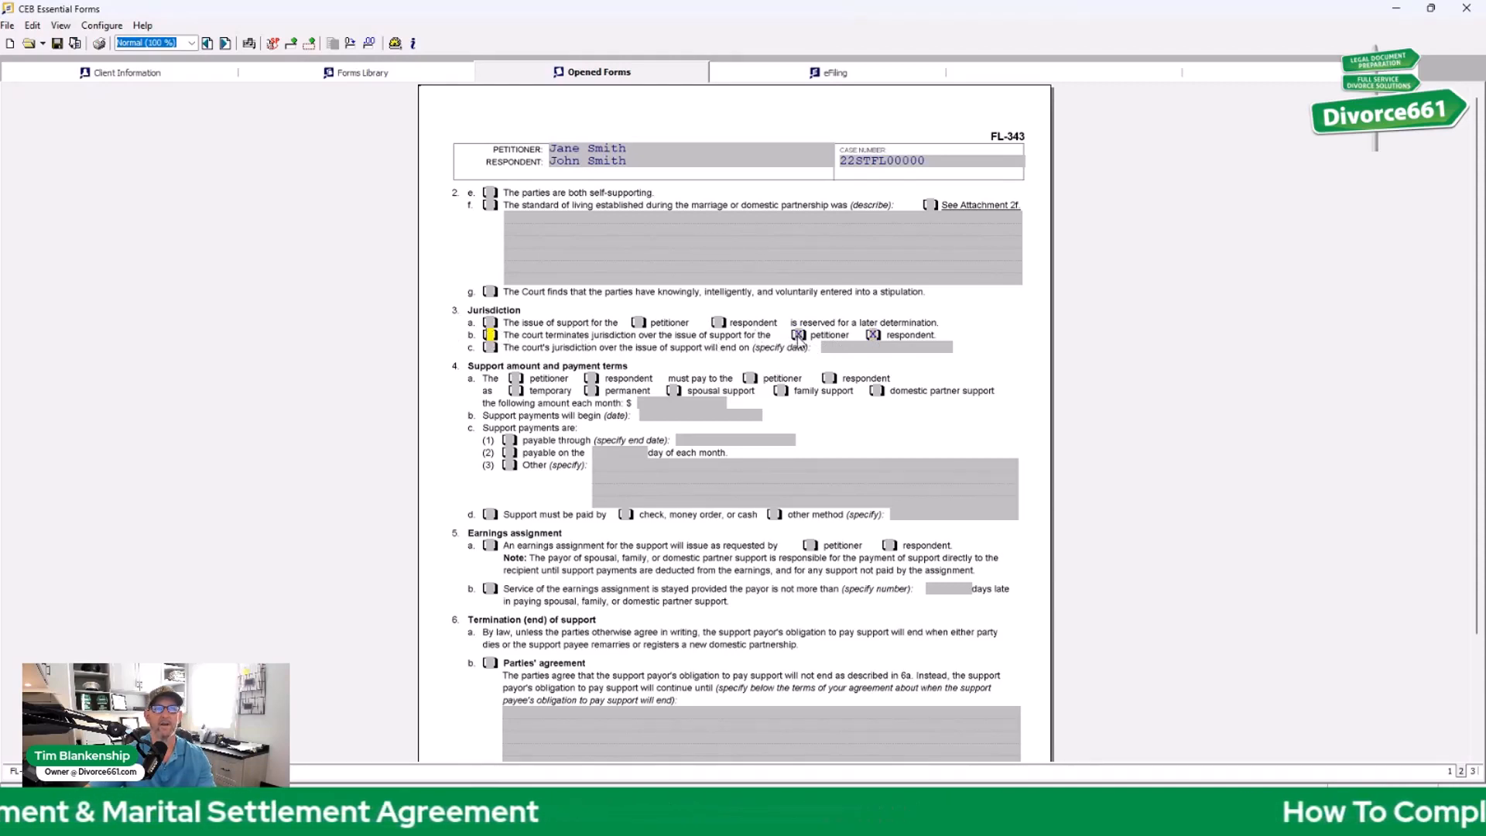
{"action": "left_click", "coordinate": [873, 336]}
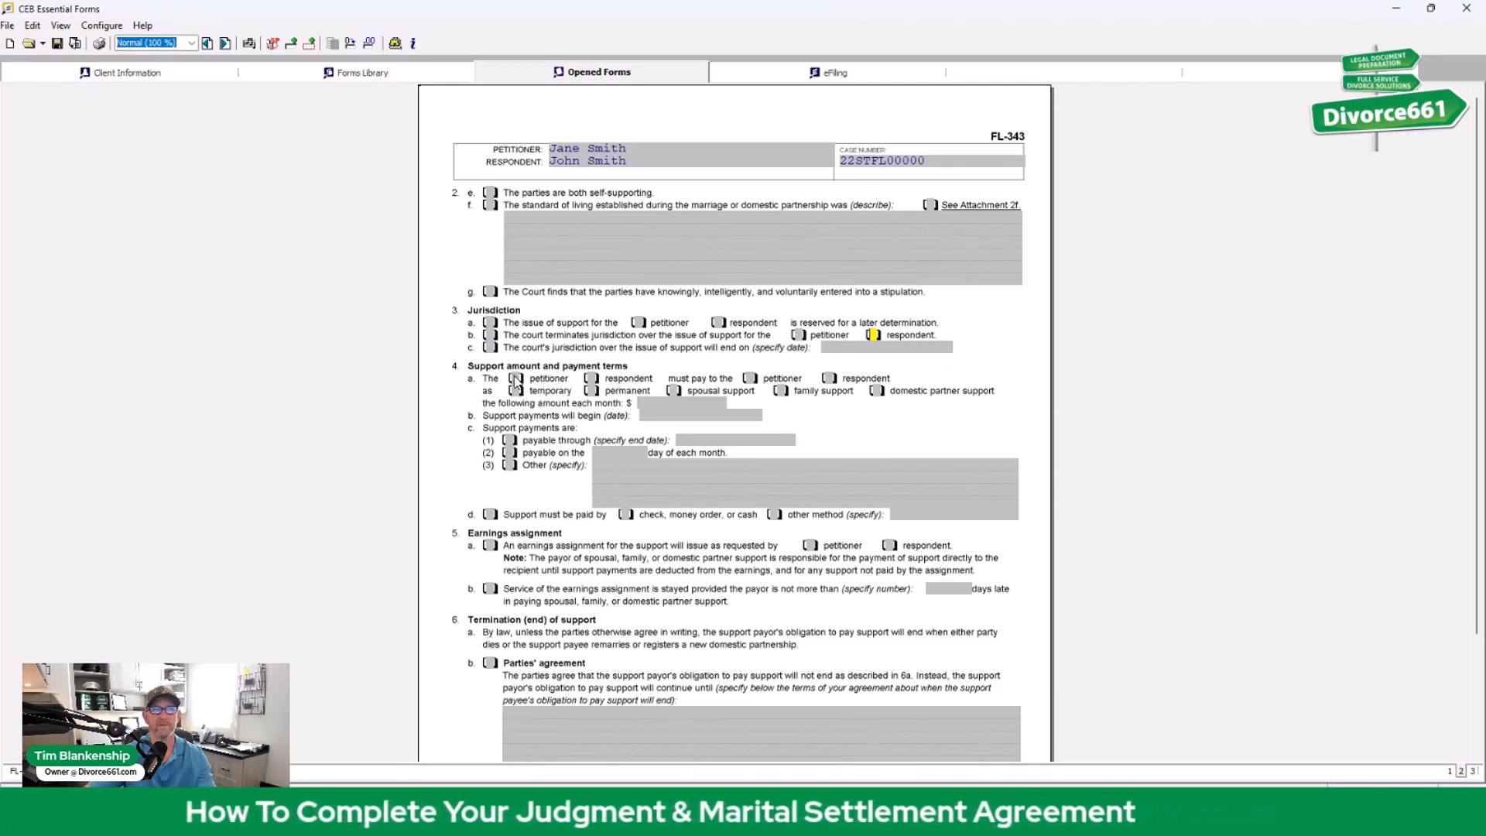
Step: Complete item 4a so the petitioner must pay the respondent temporary spousal support of $1000 each month
{"action": "left_click", "coordinate": [515, 379]}
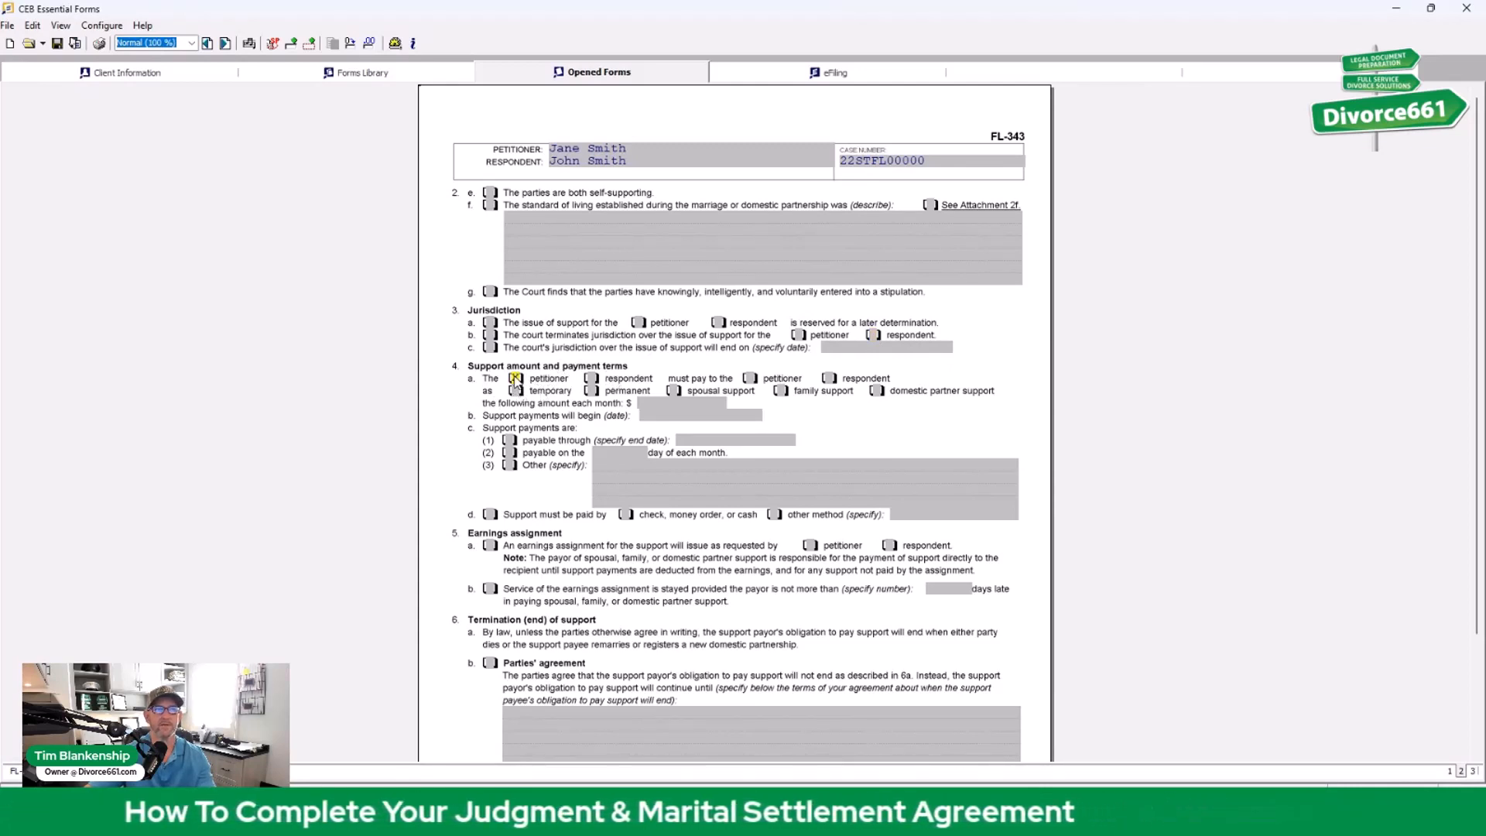
{"action": "left_click", "coordinate": [829, 379]}
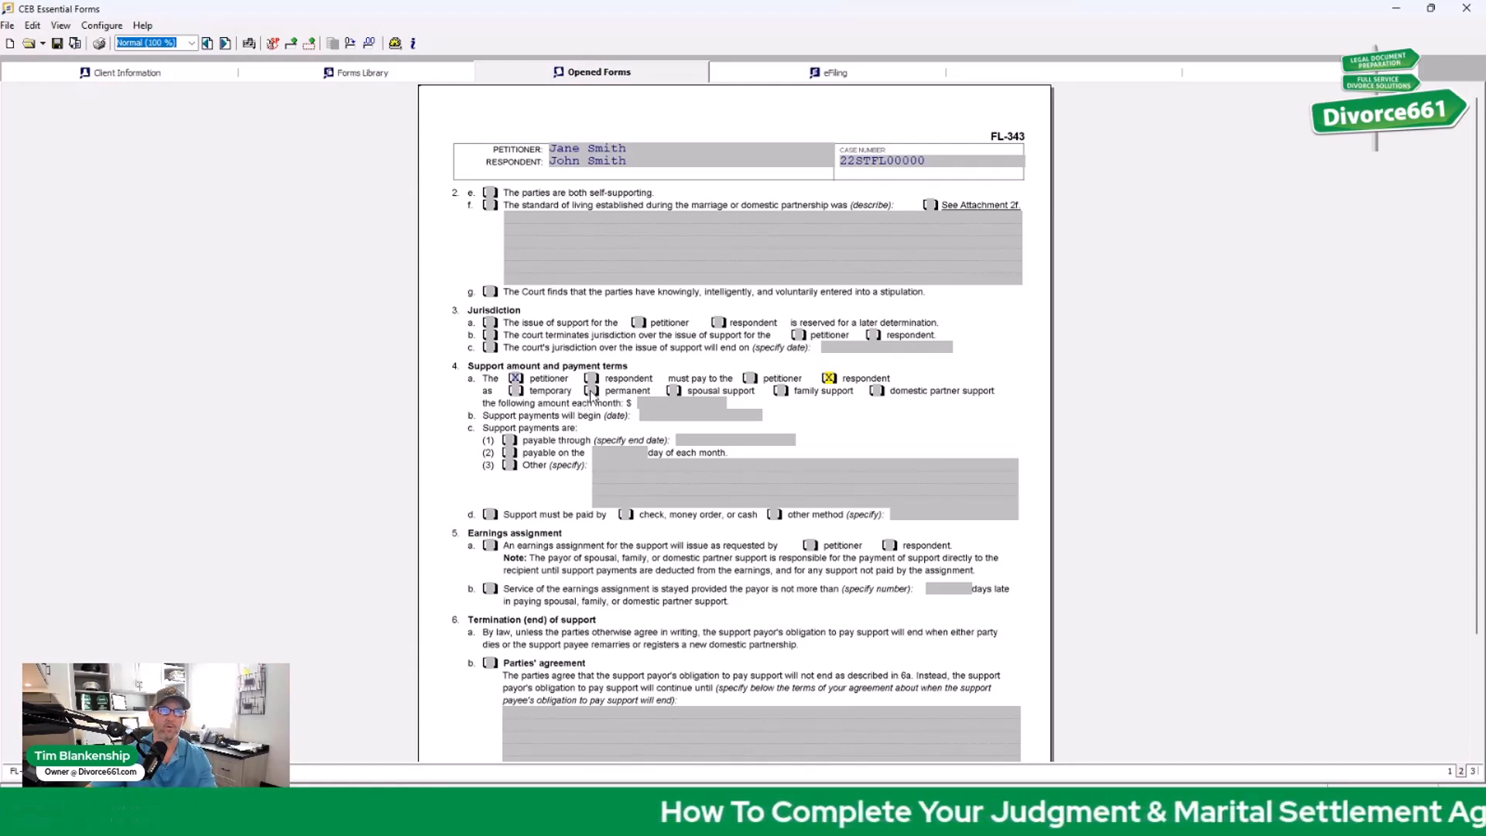
{"action": "left_click", "coordinate": [671, 392]}
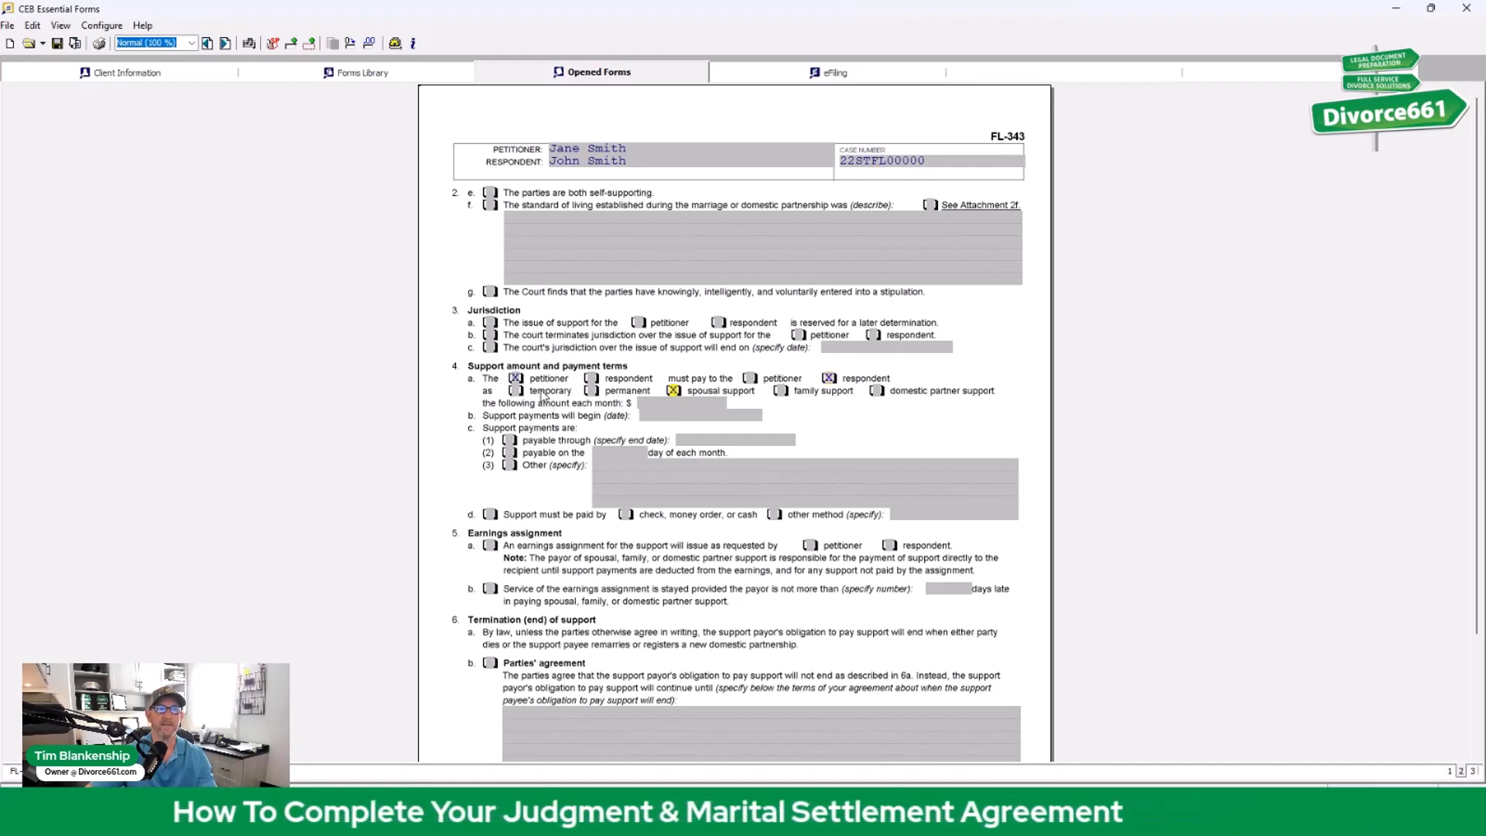
{"action": "left_click", "coordinate": [516, 391]}
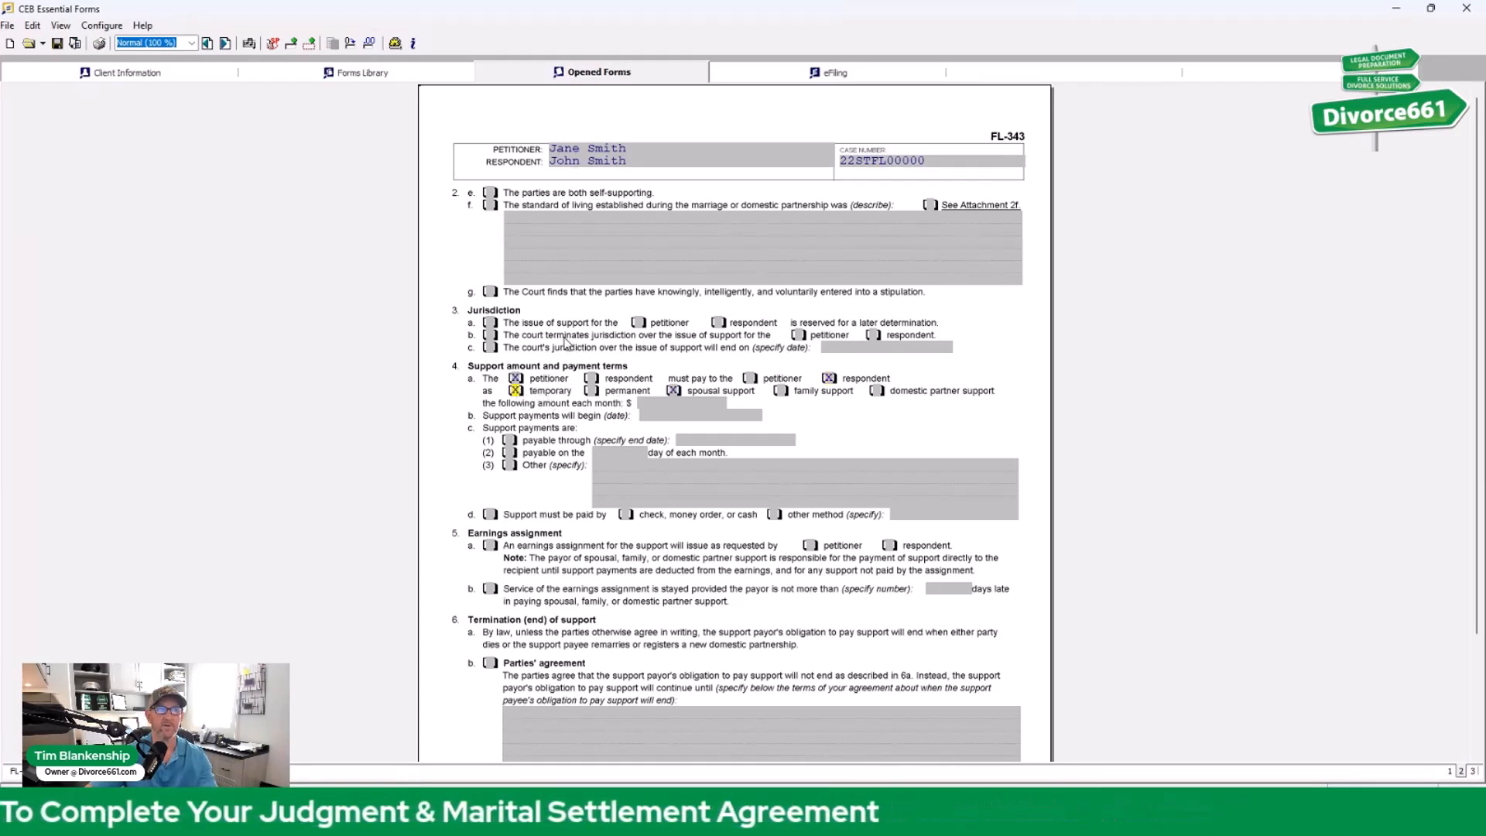
{"action": "left_click", "coordinate": [674, 404]}
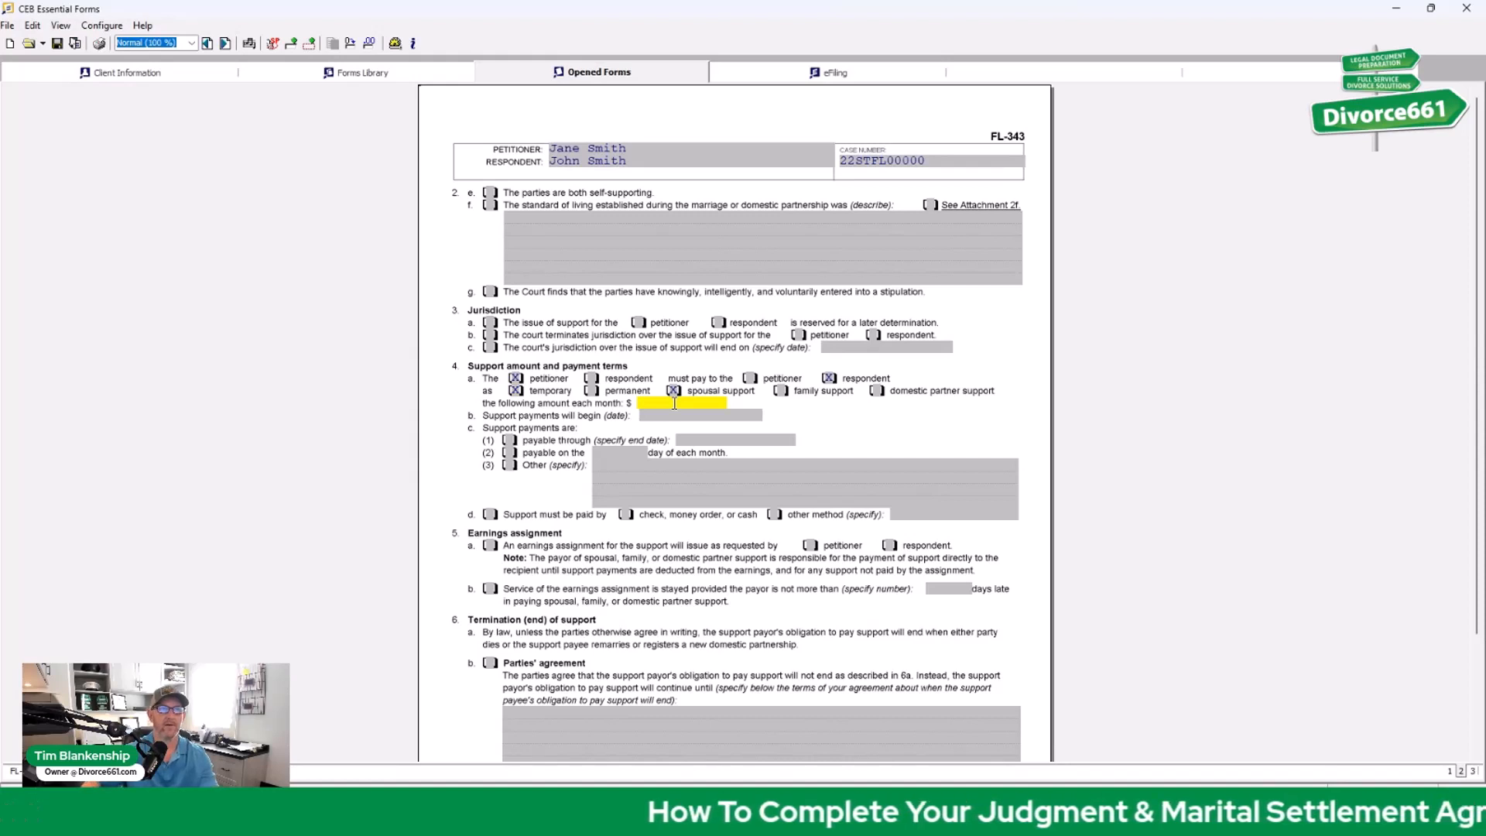
{"action": "type", "text": "1000"}
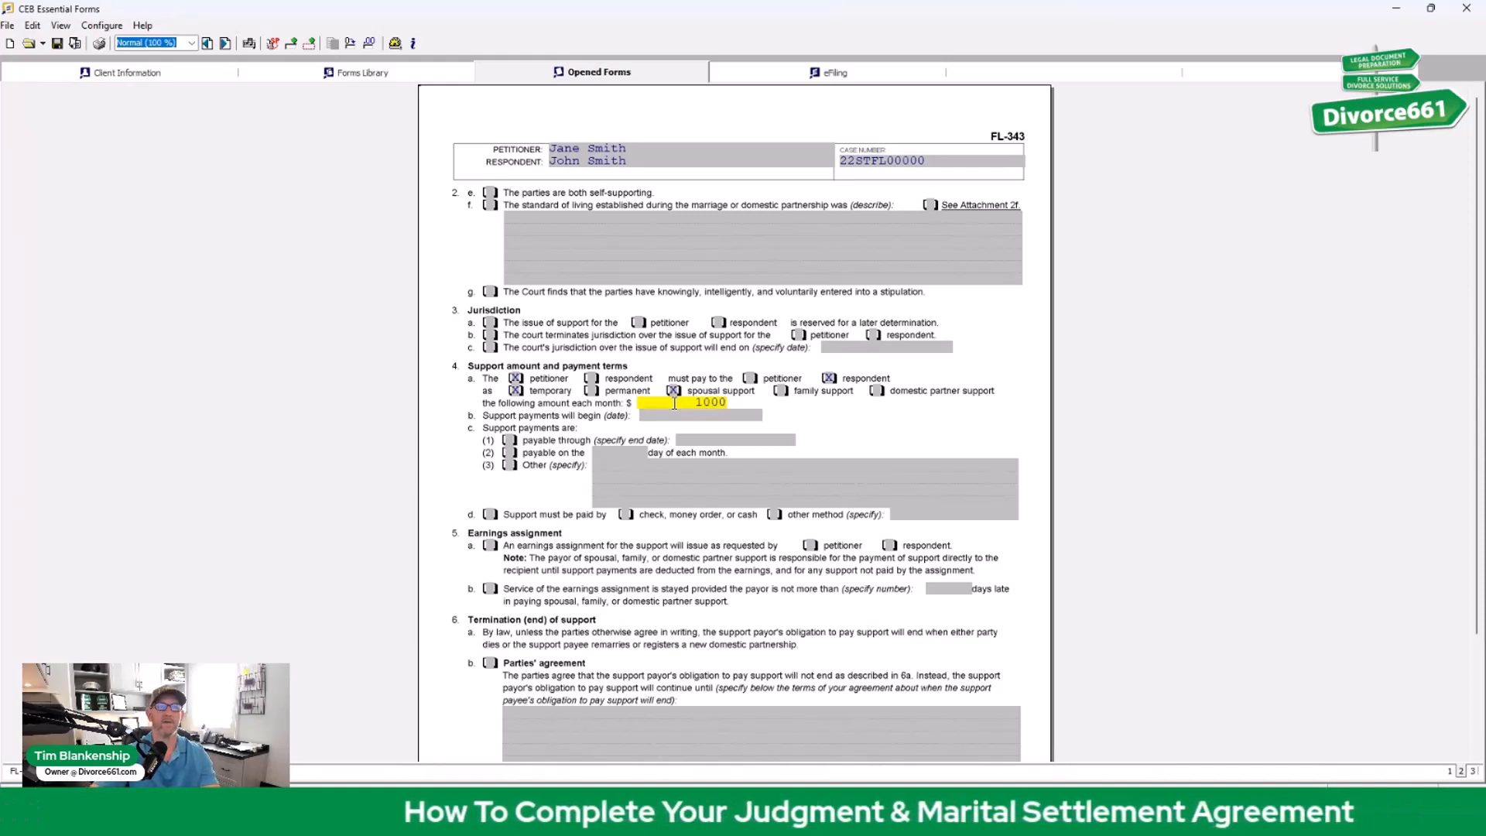
Step: Set support payments to begin 01/01/2021 in item 4b and mark them payable through 01/01/2022 in item 4c(1)
{"action": "left_click", "coordinate": [677, 416]}
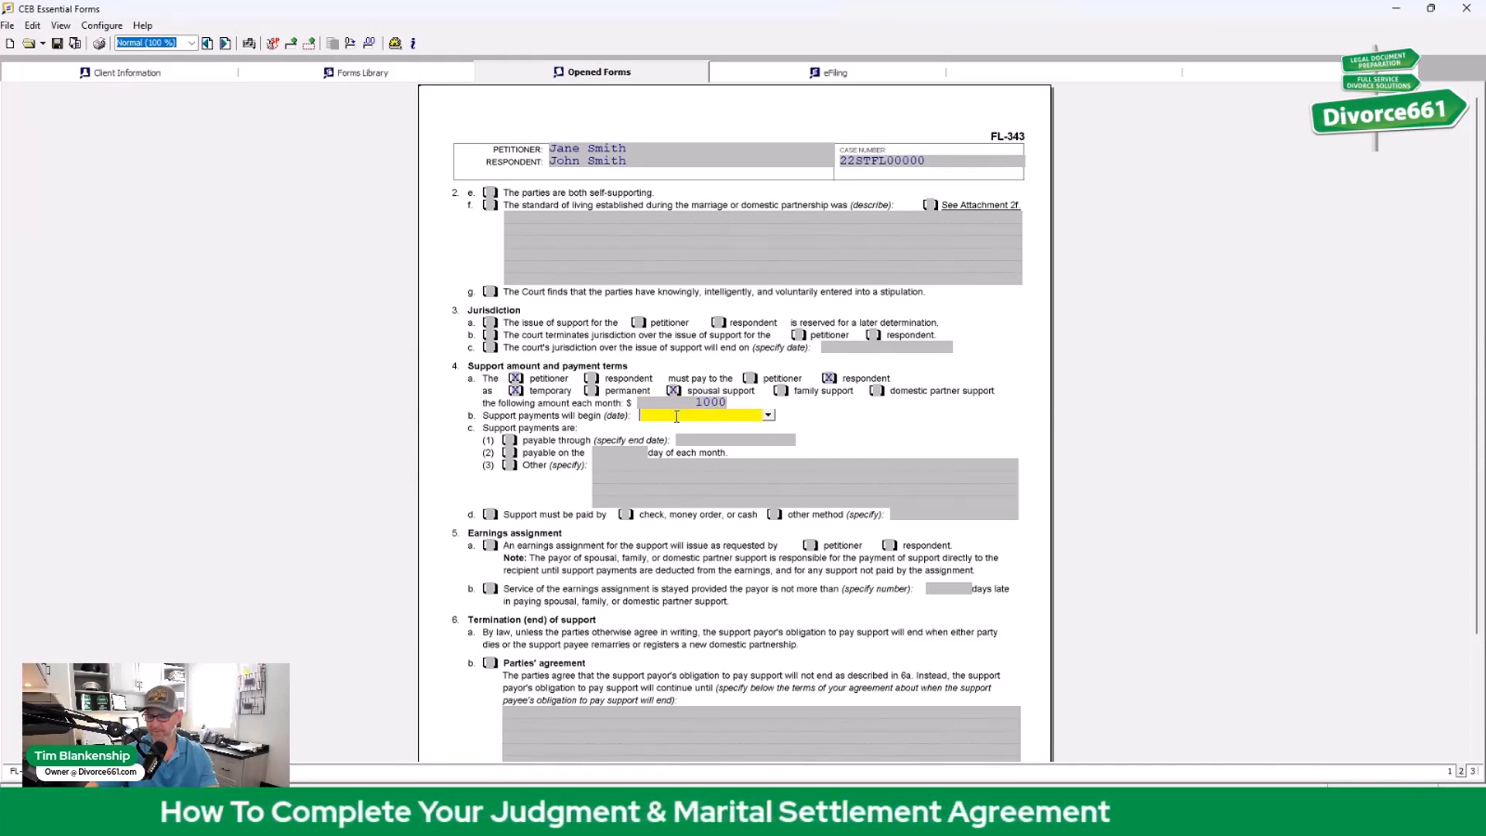
{"action": "type", "text": "01/01/"}
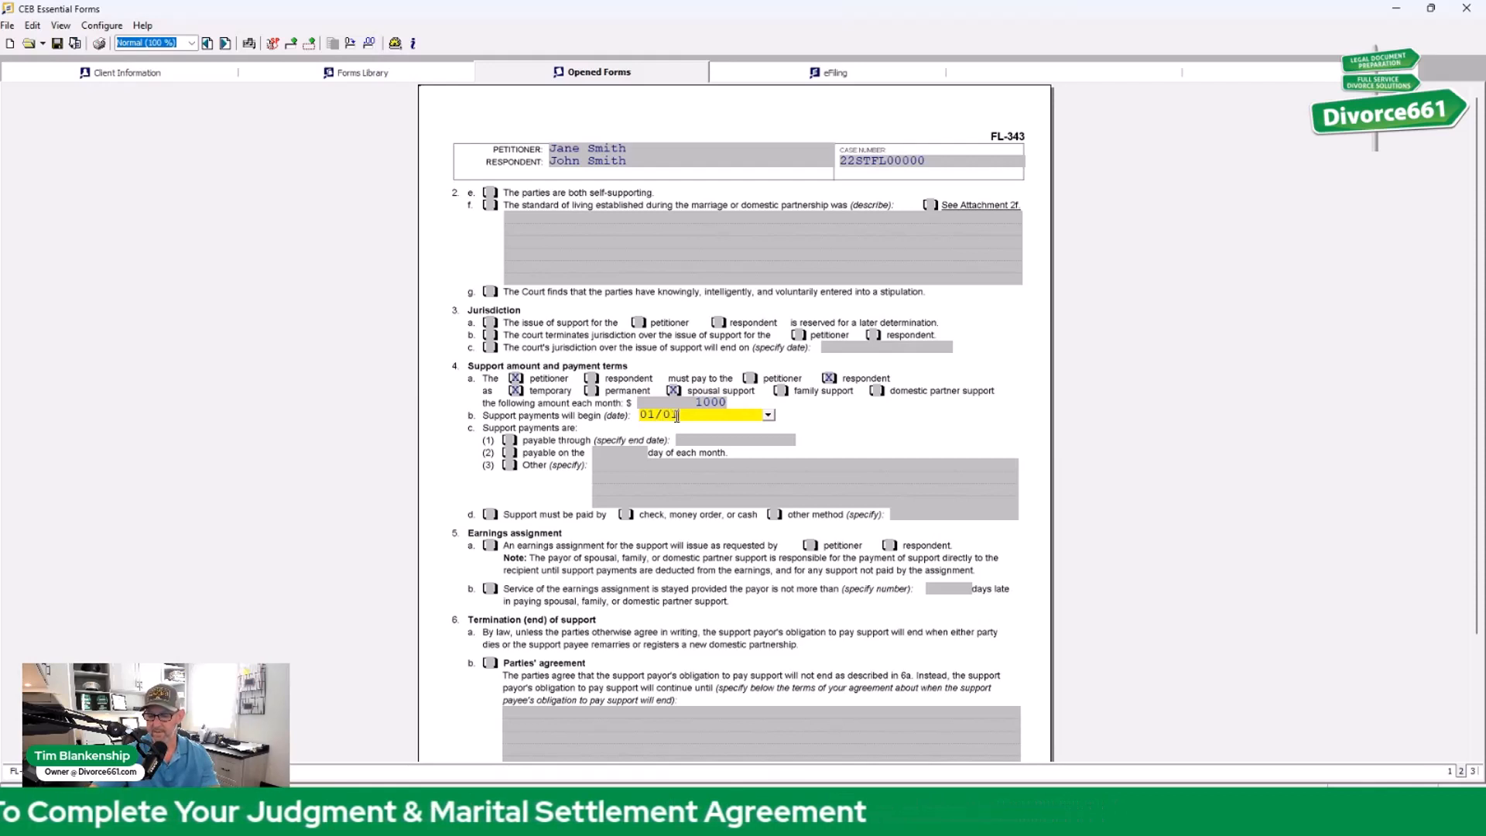
{"action": "type", "text": "2021"}
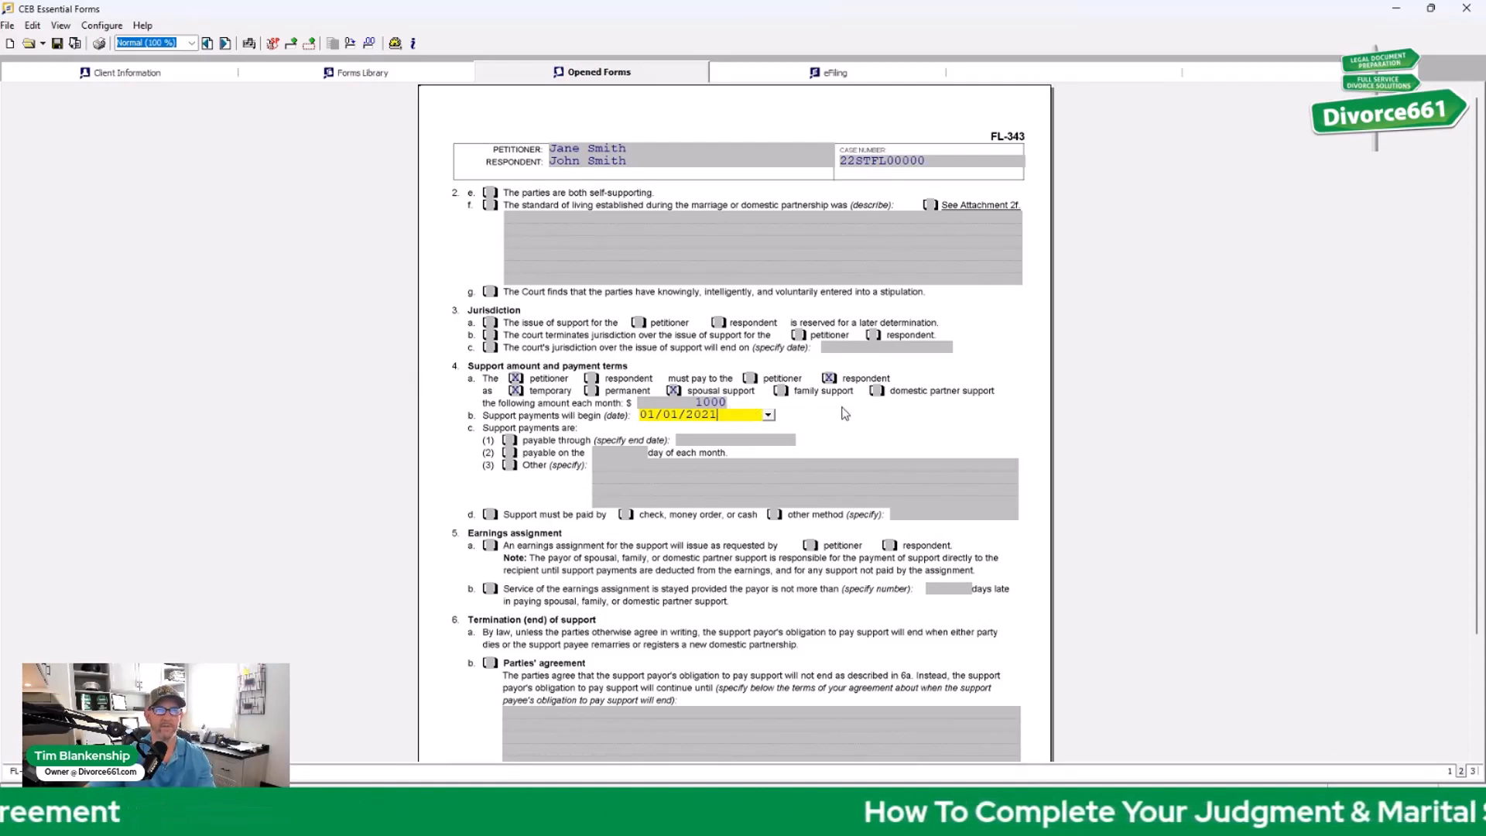
{"action": "left_click", "coordinate": [511, 440]}
{"action": "left_click", "coordinate": [694, 438]}
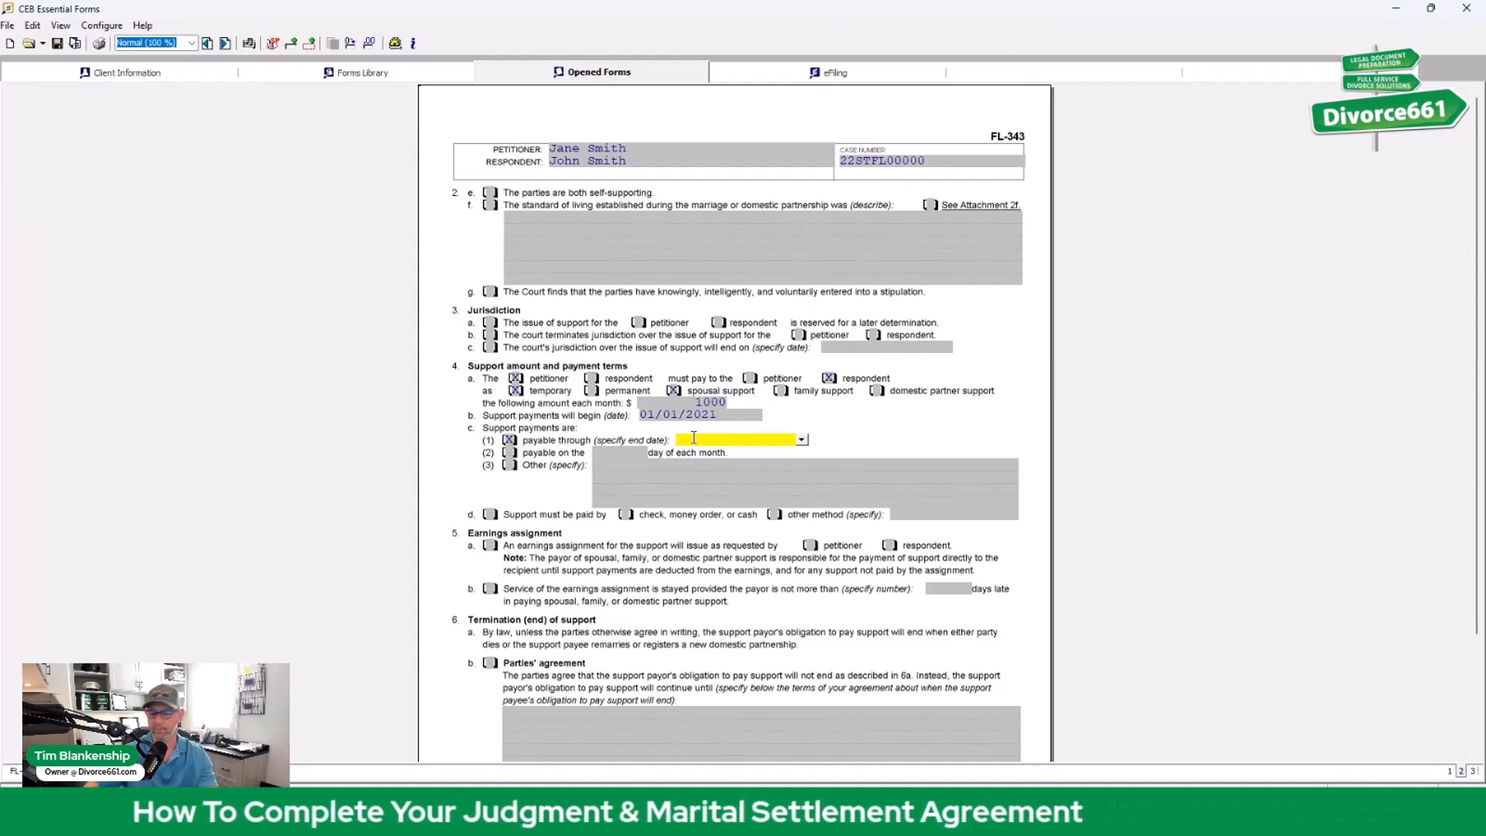
{"action": "type", "text": "01"}
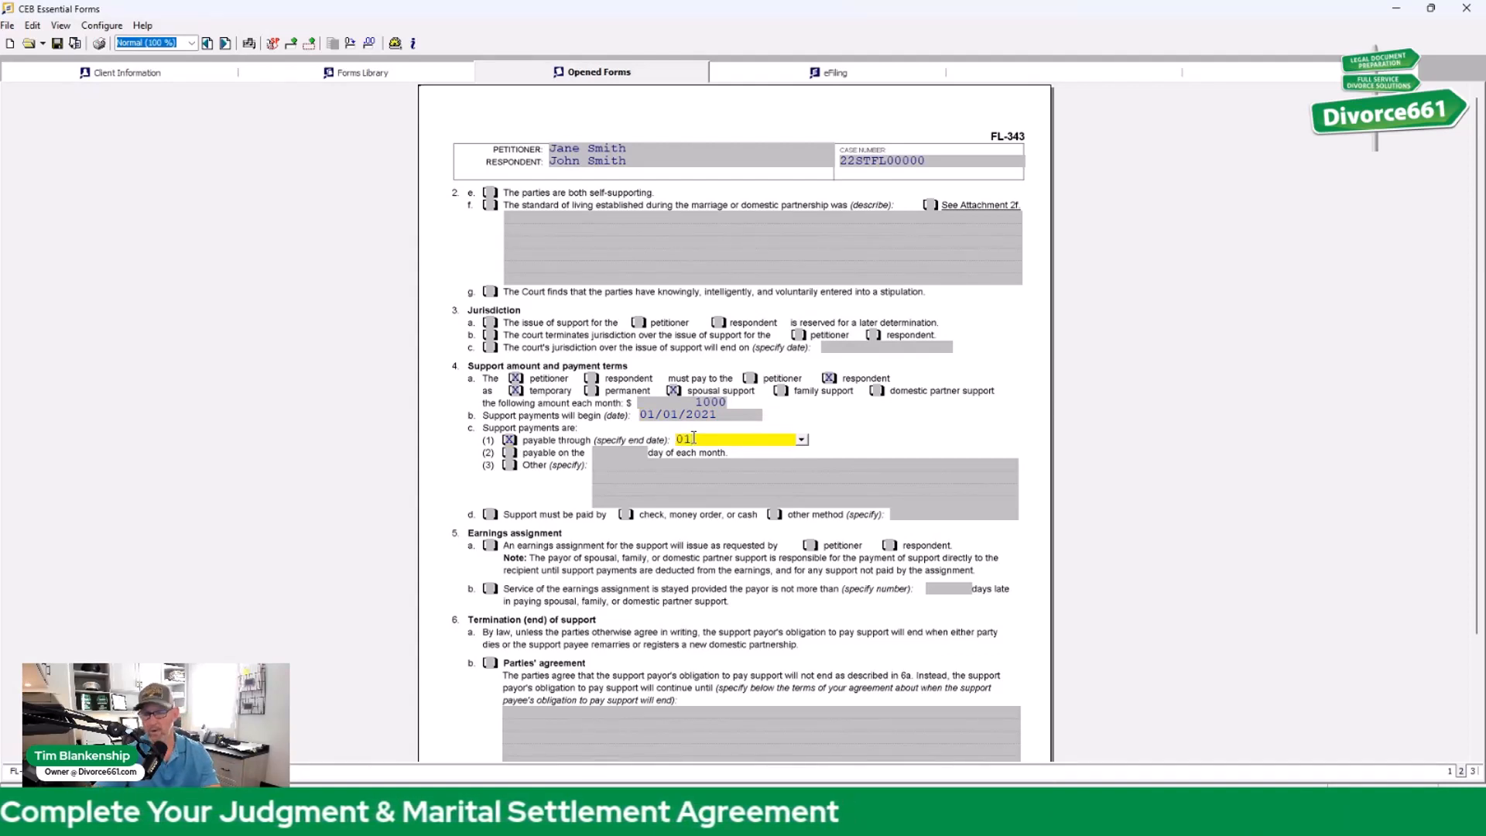
{"action": "type", "text": "/01/2022"}
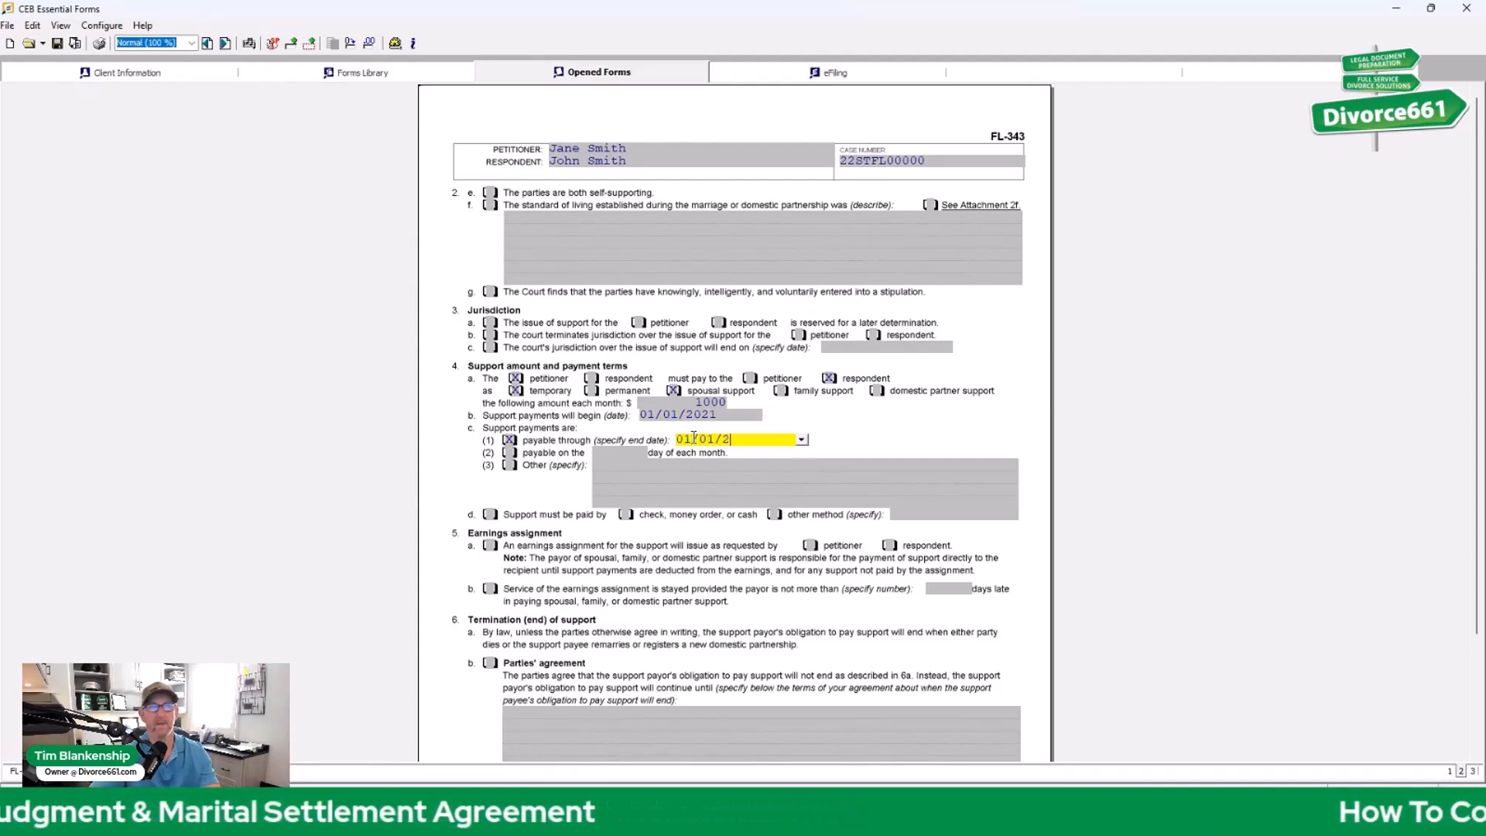
Step: Mark item 4c(2) and make the support payable on day 1 of each month
{"action": "left_click", "coordinate": [510, 452]}
{"action": "left_click", "coordinate": [622, 457]}
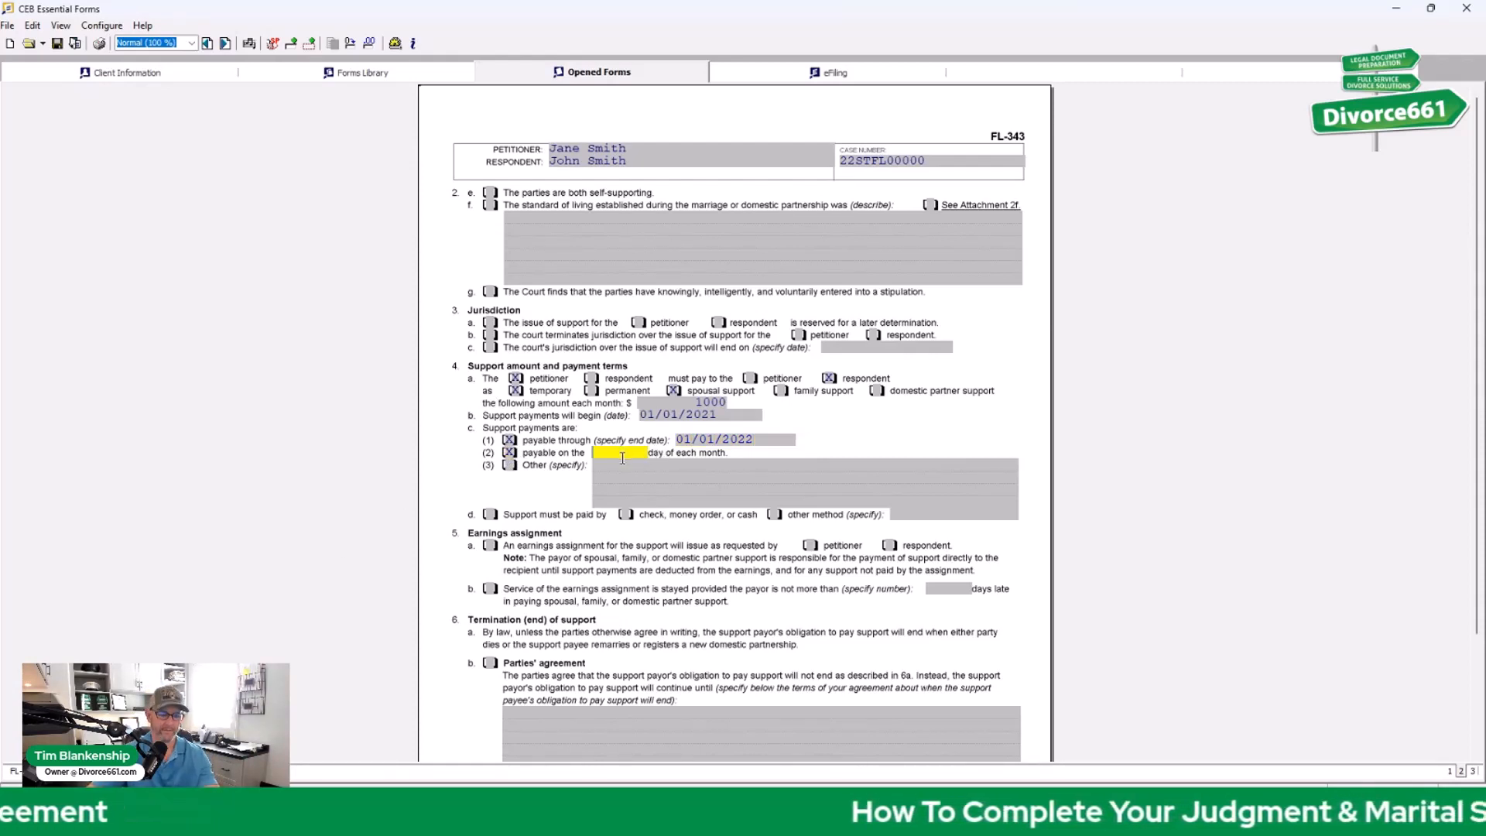
{"action": "type", "text": "1"}
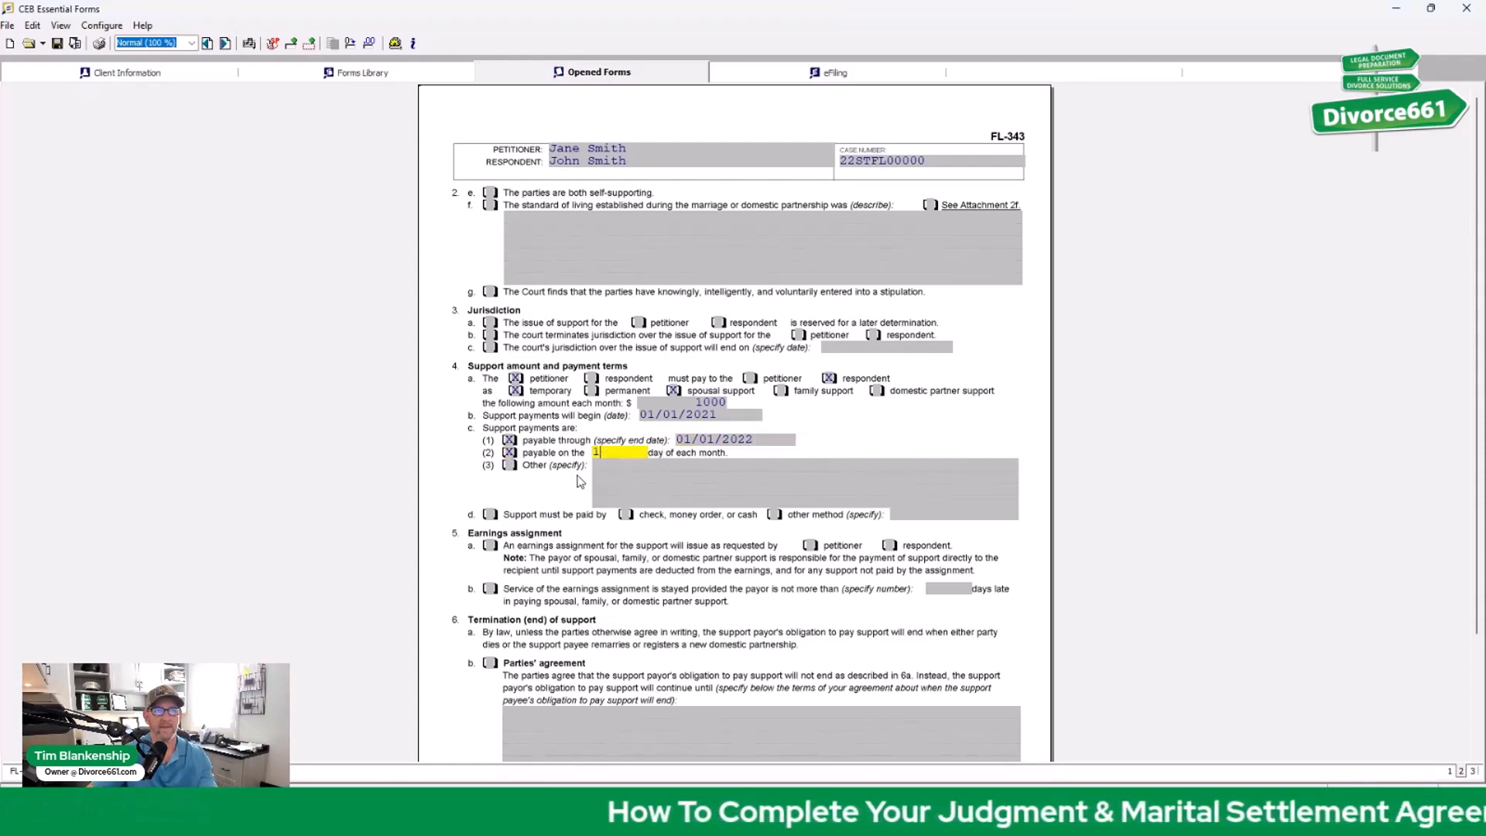
Step: Mark Other in item 4c(3) and enter the payment terms "half on the 1st 1/2 on the 15h"
{"action": "left_click", "coordinate": [509, 467]}
{"action": "left_click", "coordinate": [617, 465]}
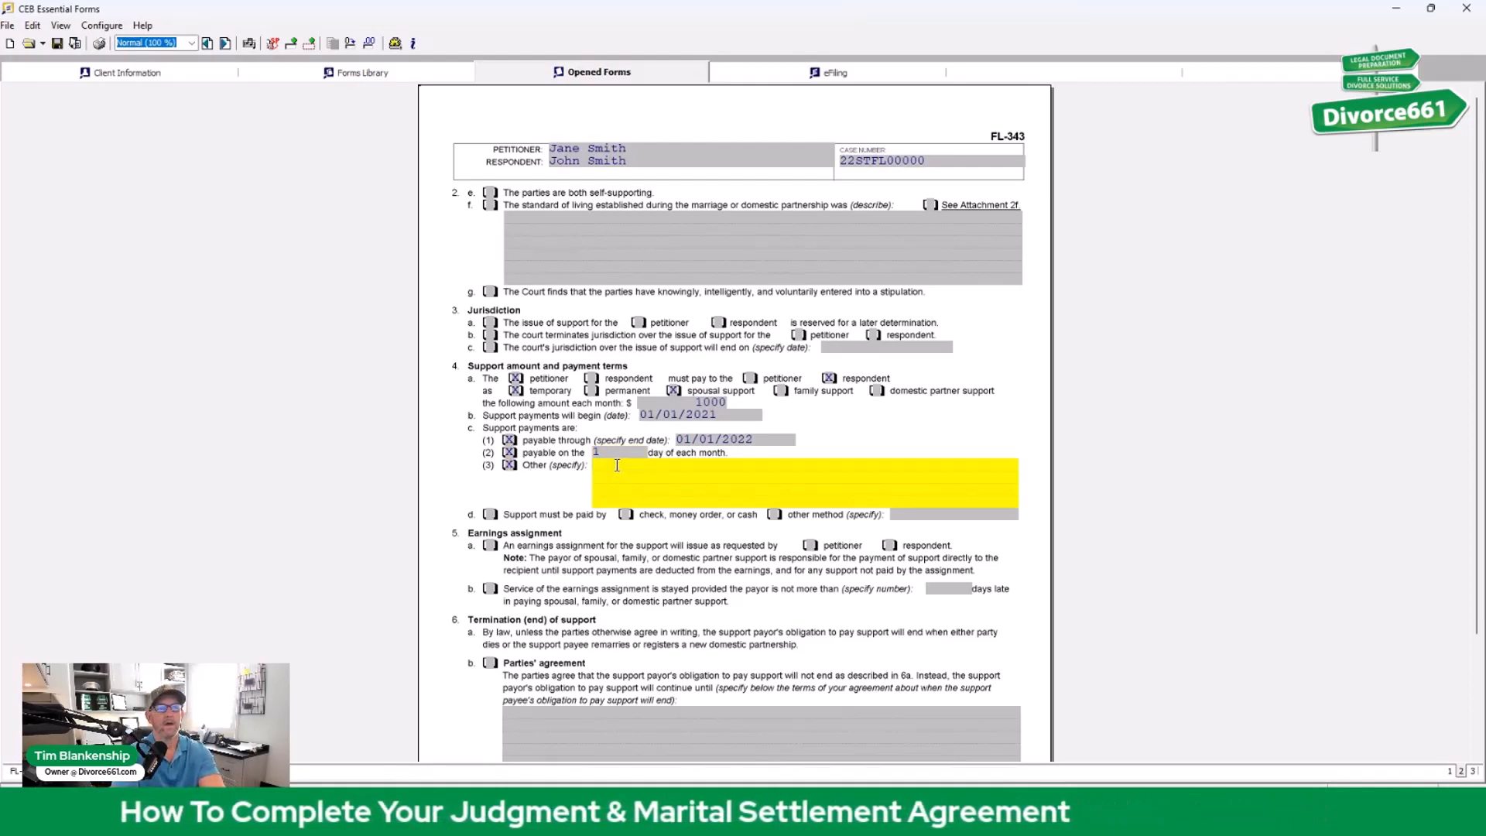
{"action": "type", "text": "h"}
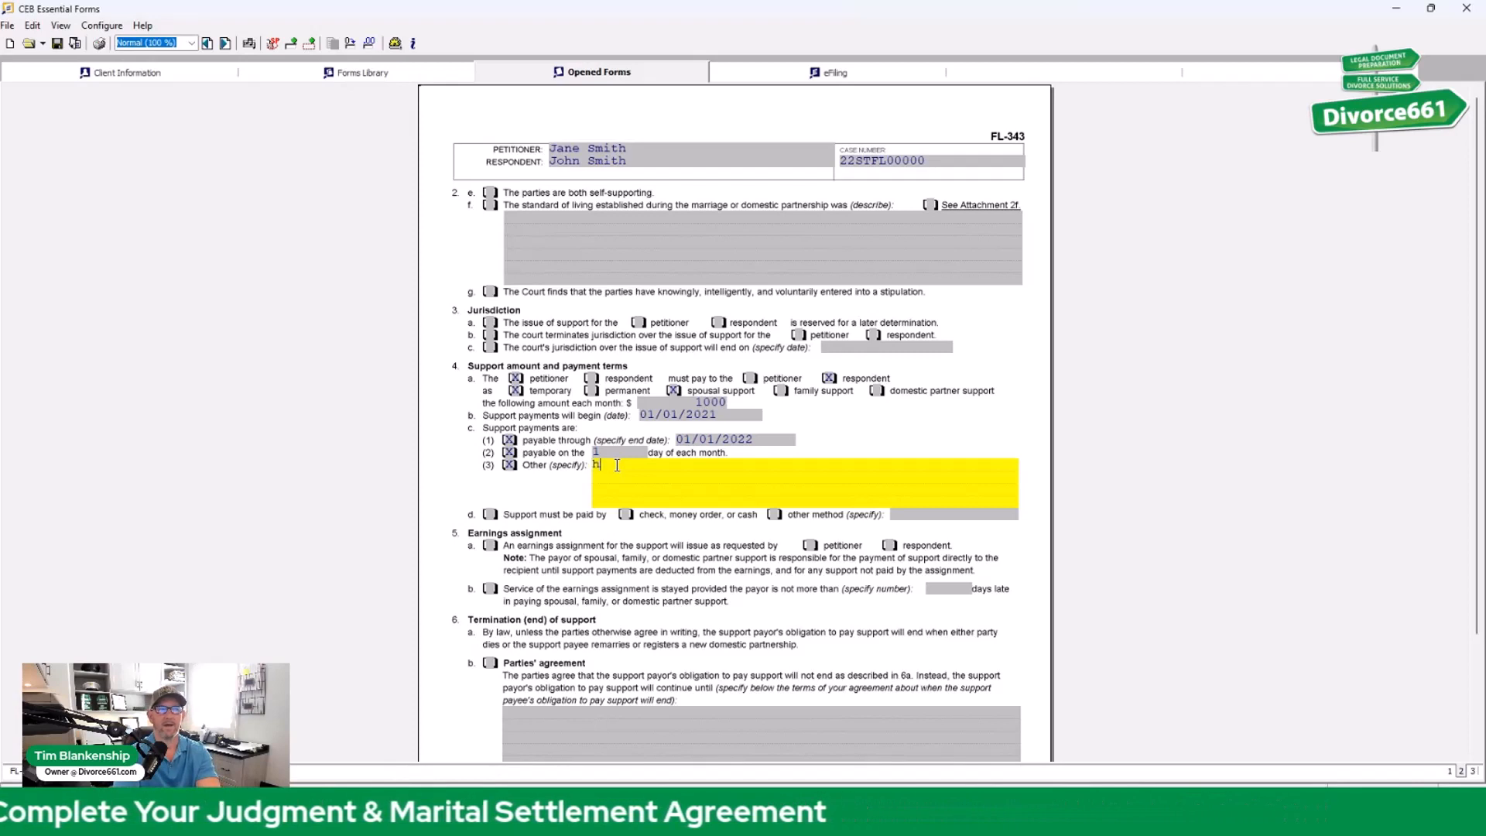
{"action": "type", "text": "alf on the 1st "}
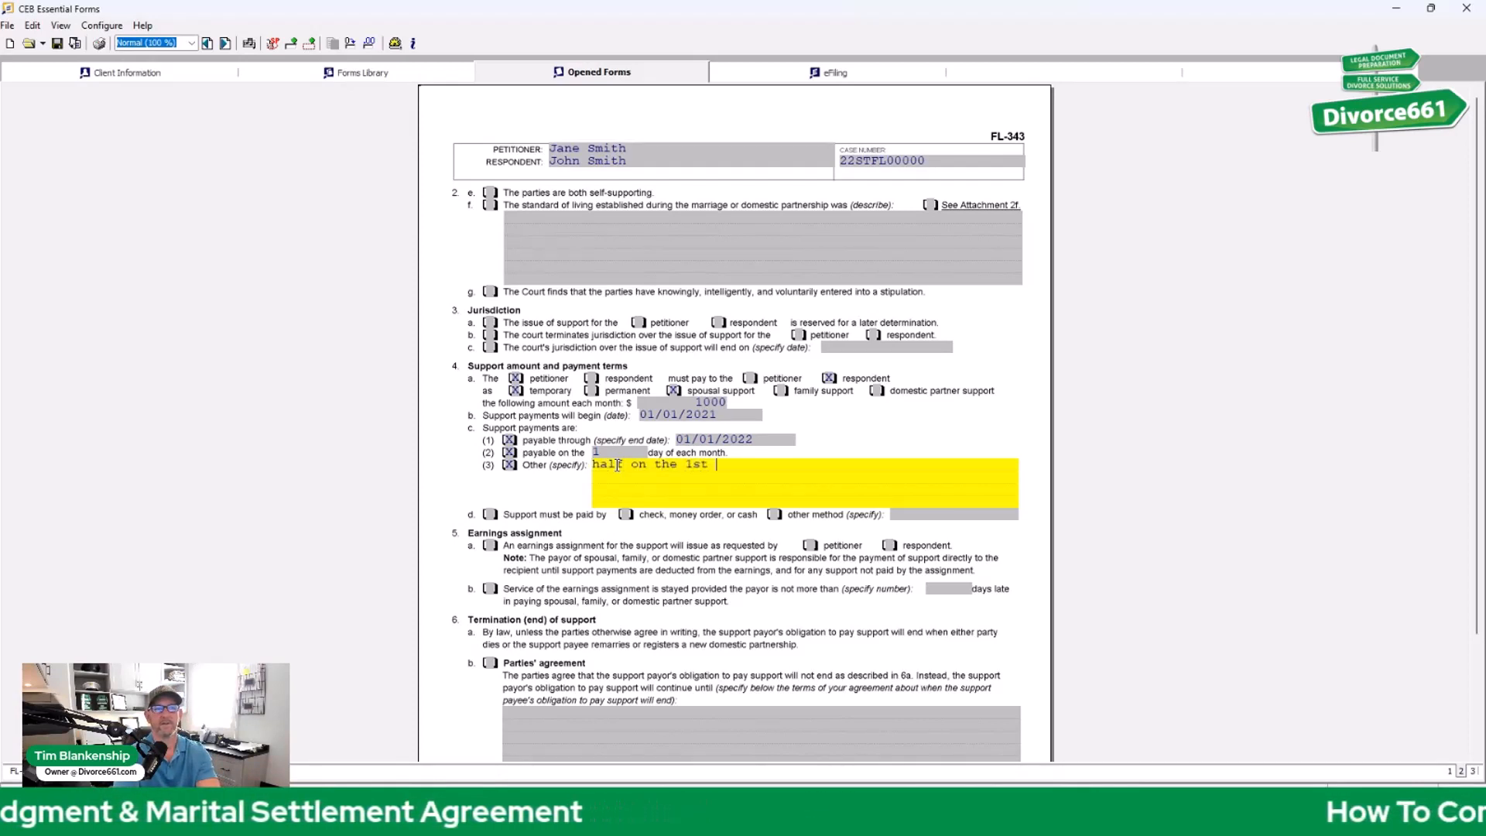
{"action": "type", "text": "1/s"}
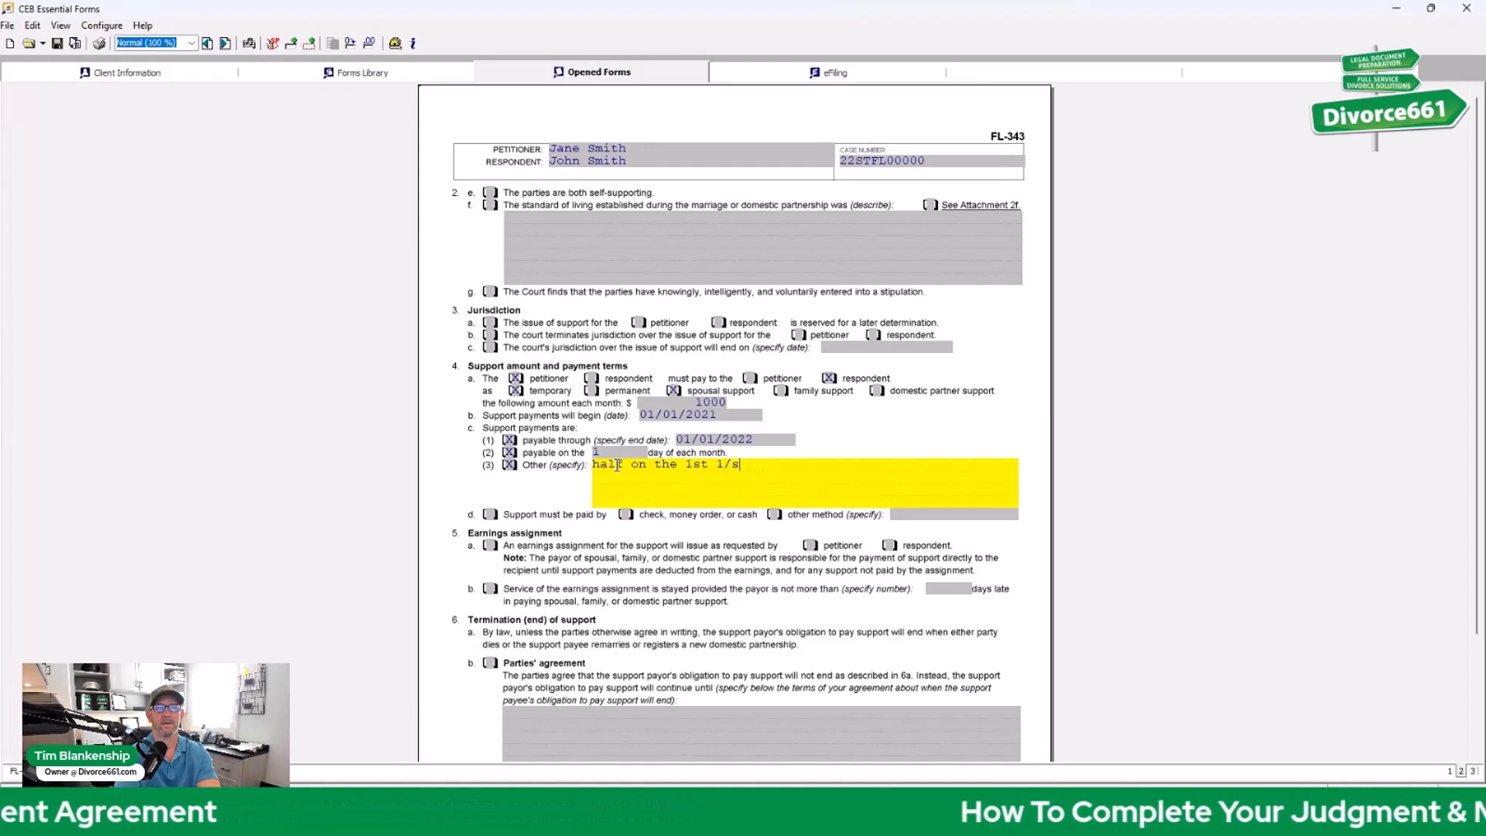
{"action": "key", "text": "BackSpace"}
{"action": "type", "text": "2 on the"}
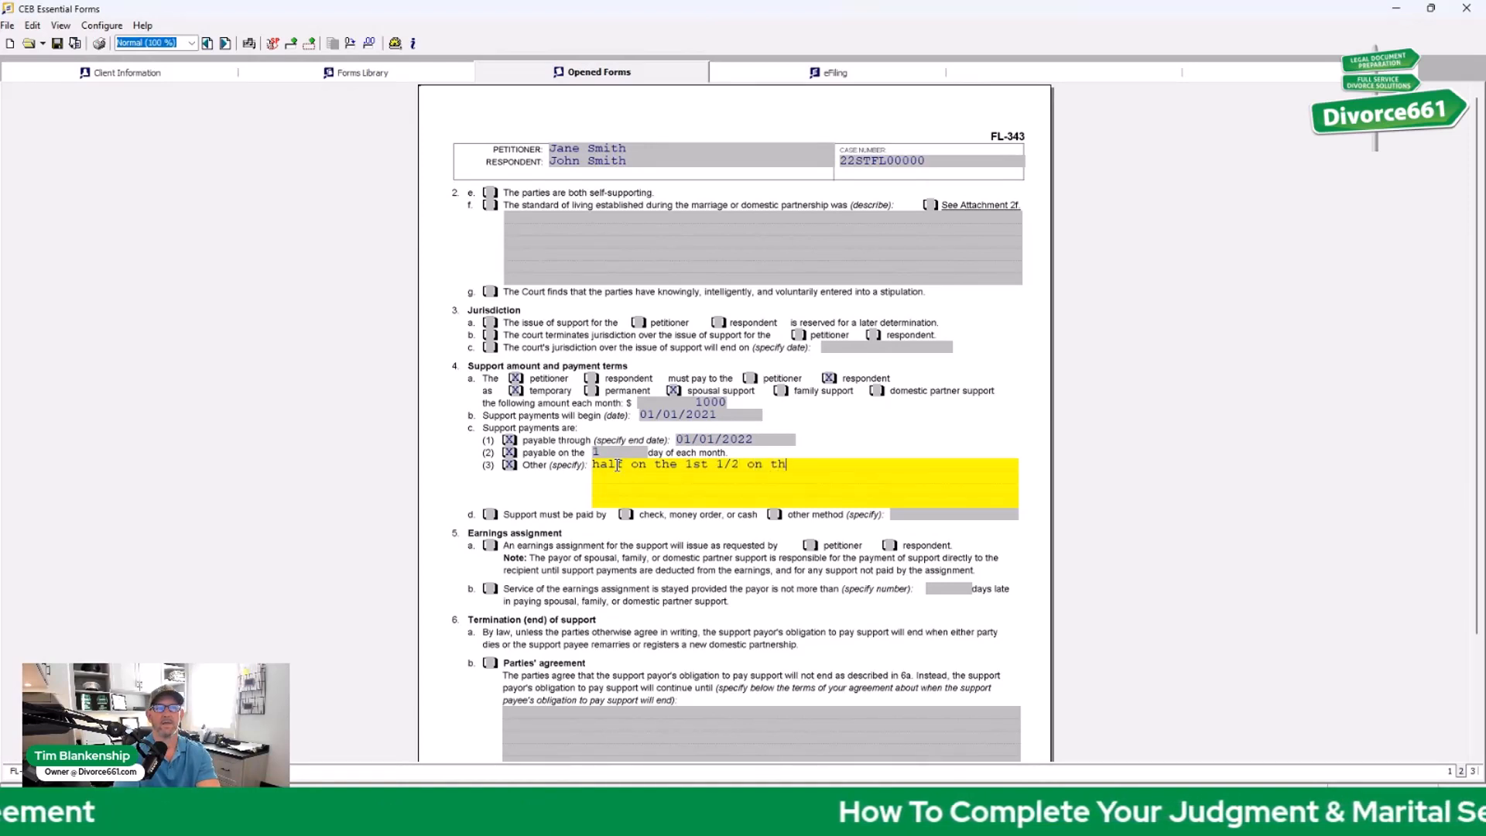
{"action": "key", "text": "BackSpace"}
{"action": "type", "text": "e "}
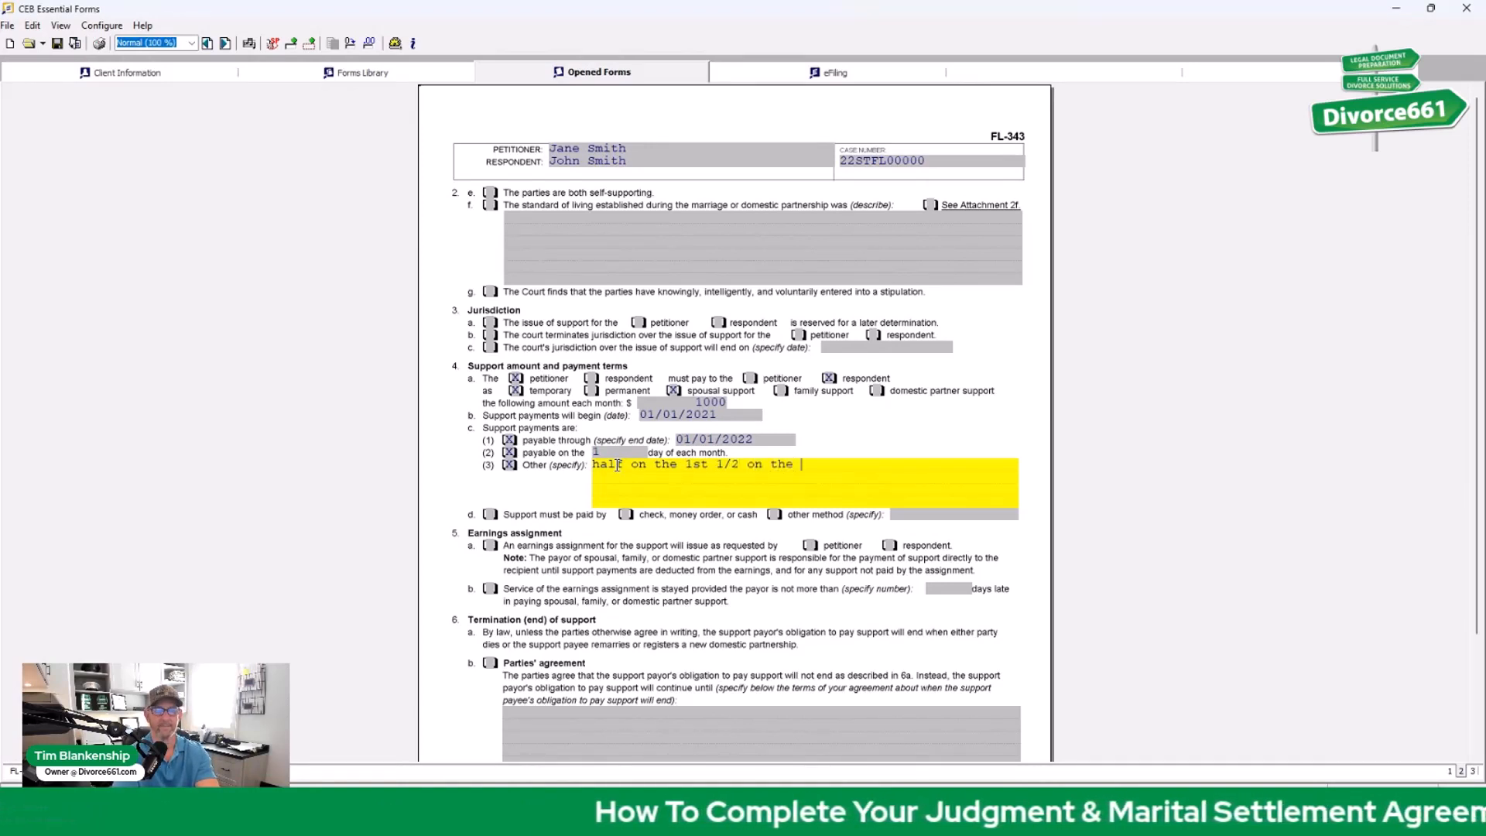
{"action": "type", "text": "15h"}
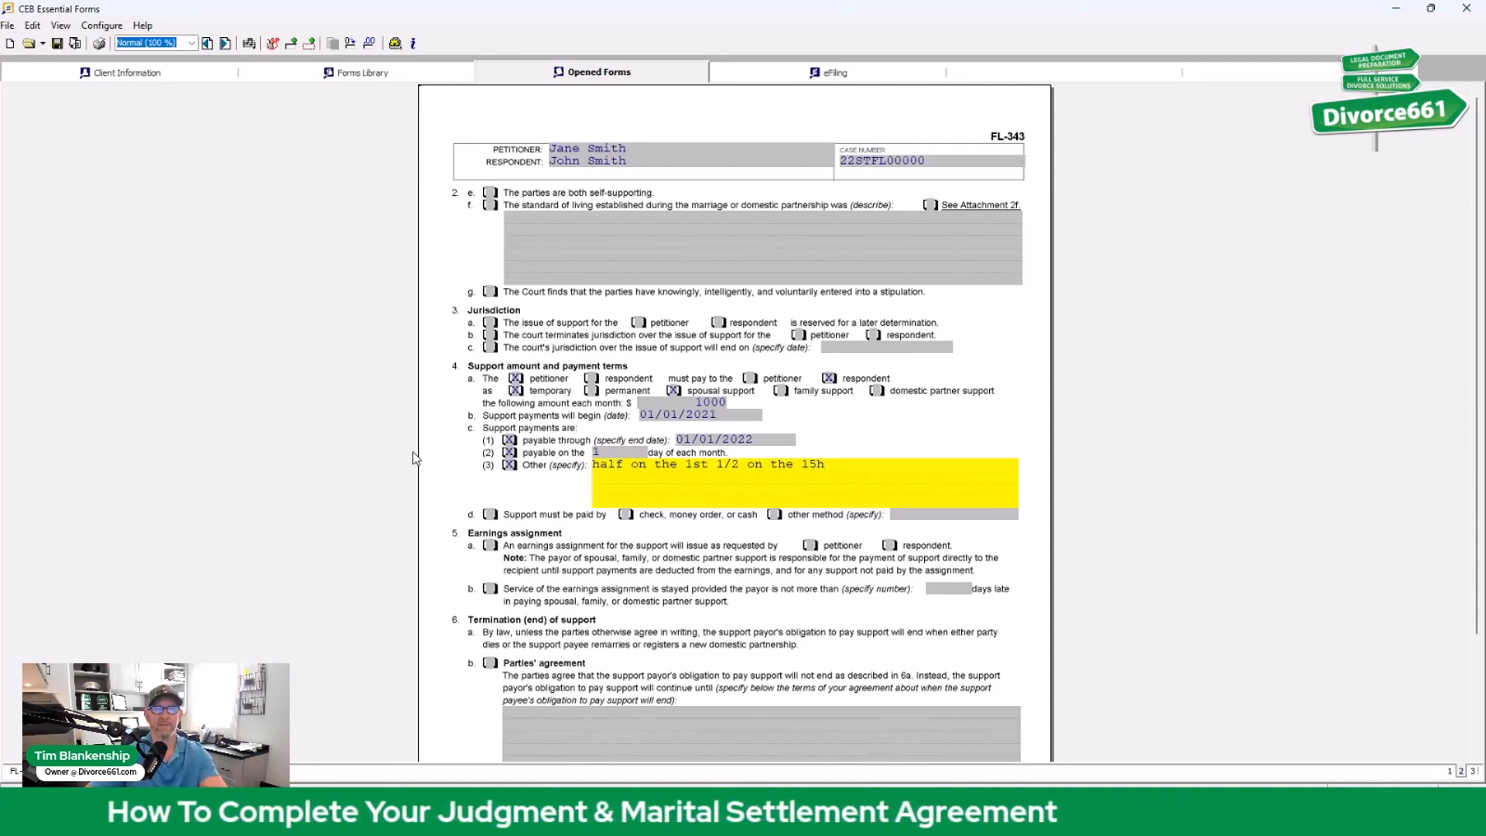
Step: Mark support payable by check, money order, or cash in item 4d, and stay the earnings assignment in item 5b up to 10 days late
{"action": "left_click", "coordinate": [489, 516]}
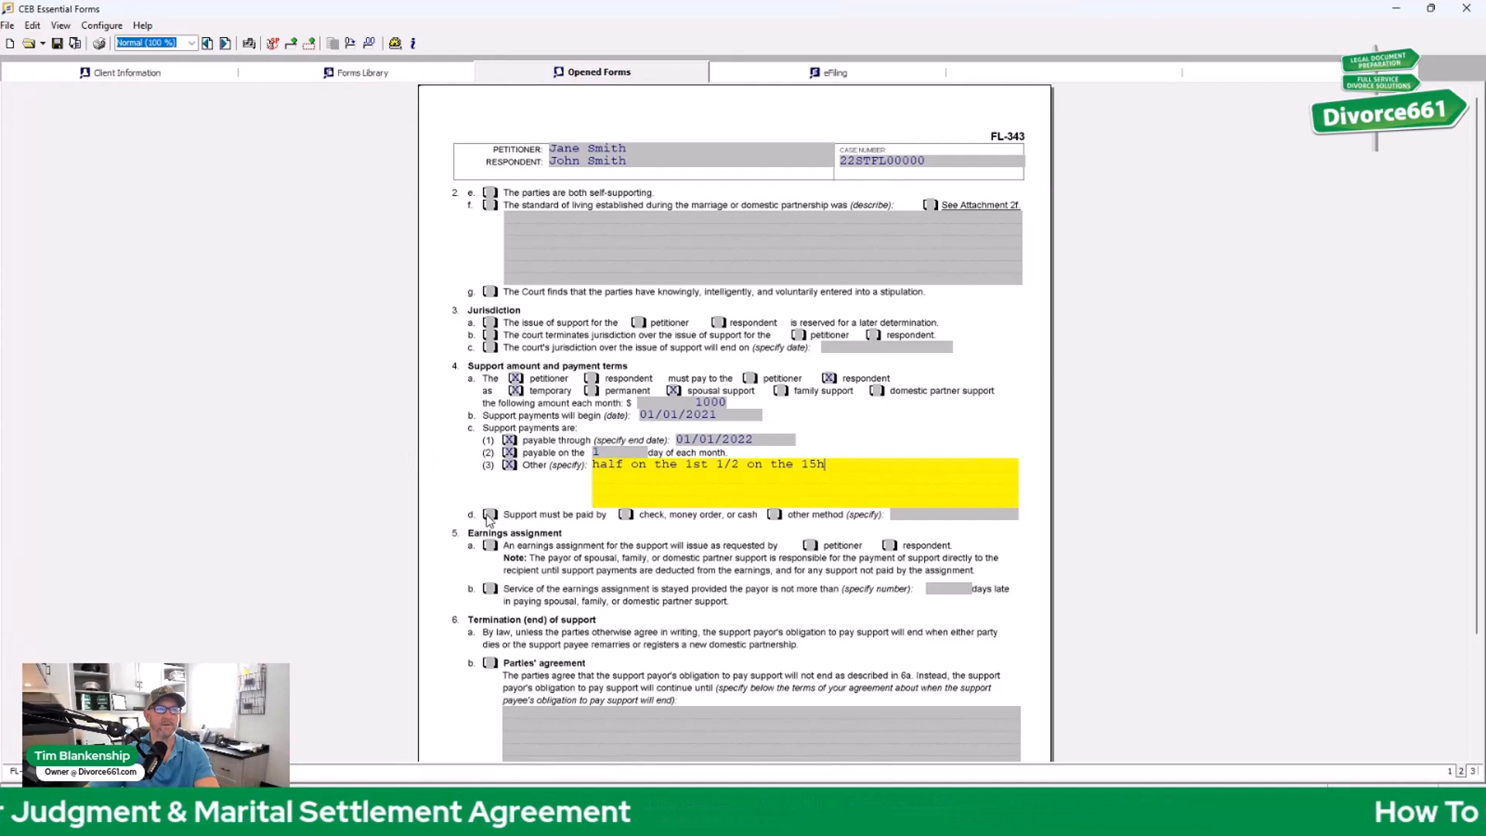
{"action": "left_click", "coordinate": [624, 515]}
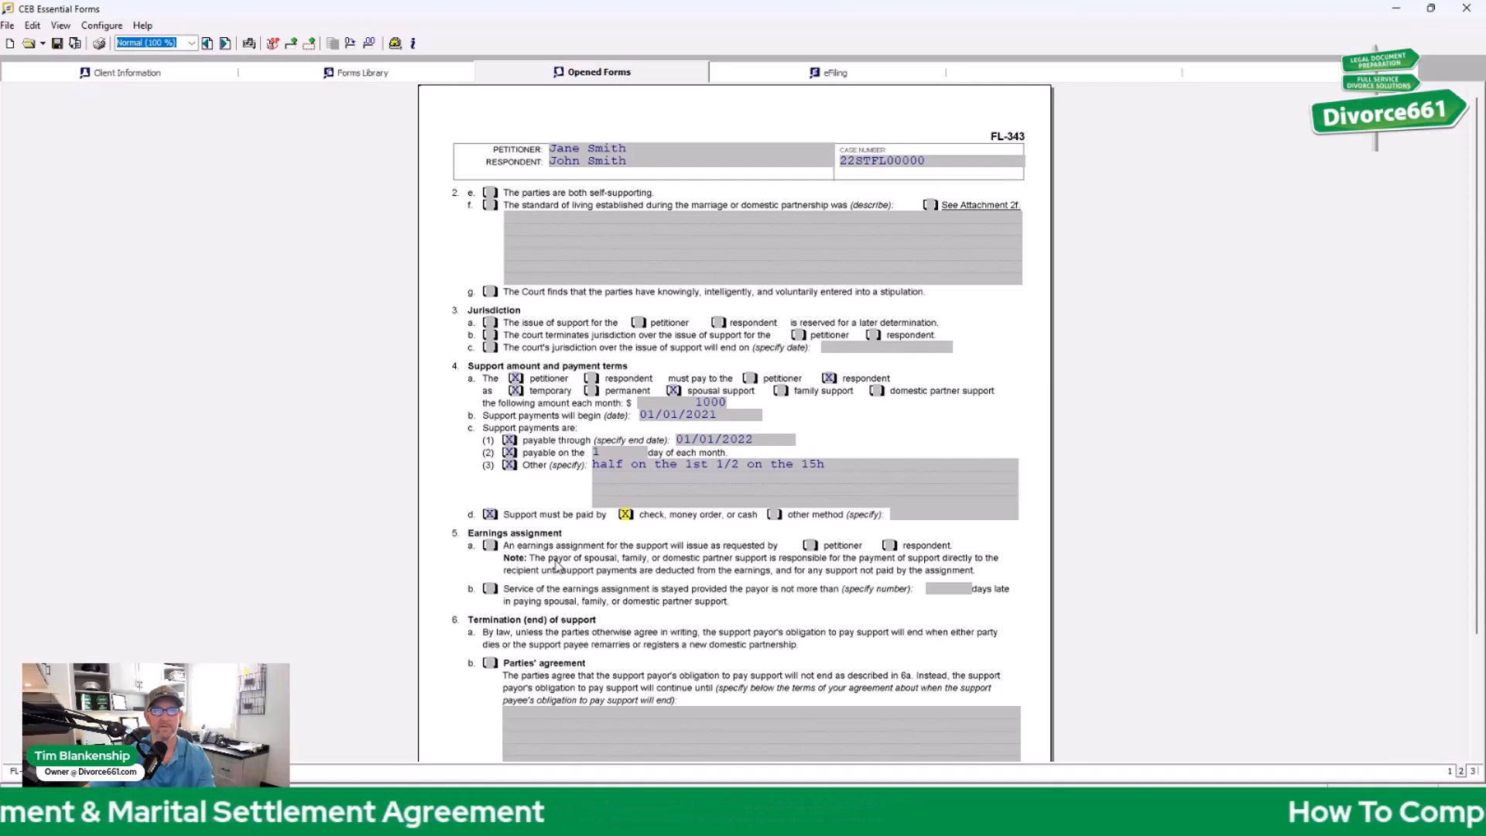
{"action": "left_click", "coordinate": [491, 590]}
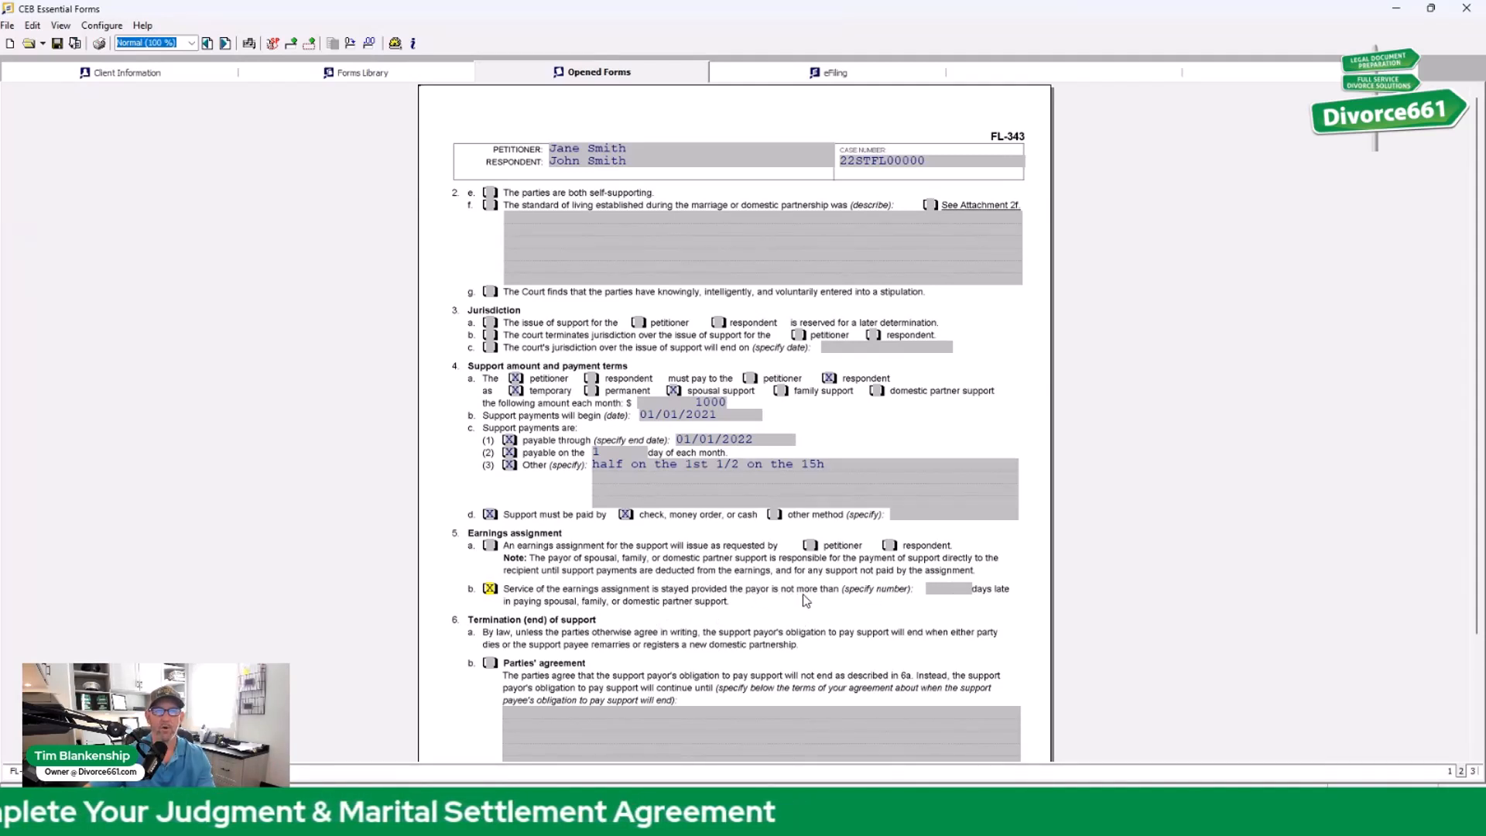
{"action": "left_click", "coordinate": [940, 589]}
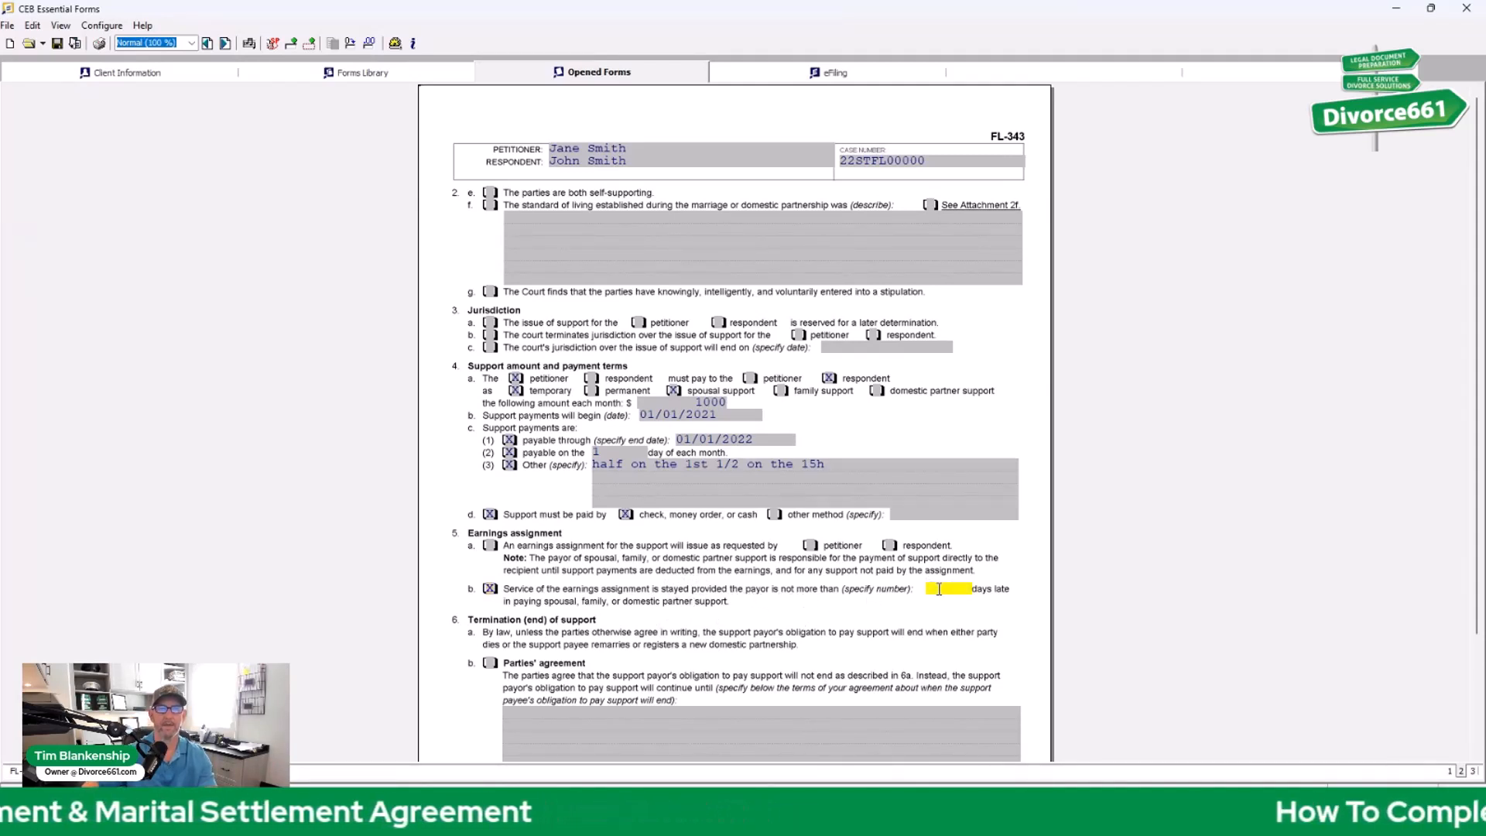
{"action": "type", "text": "10"}
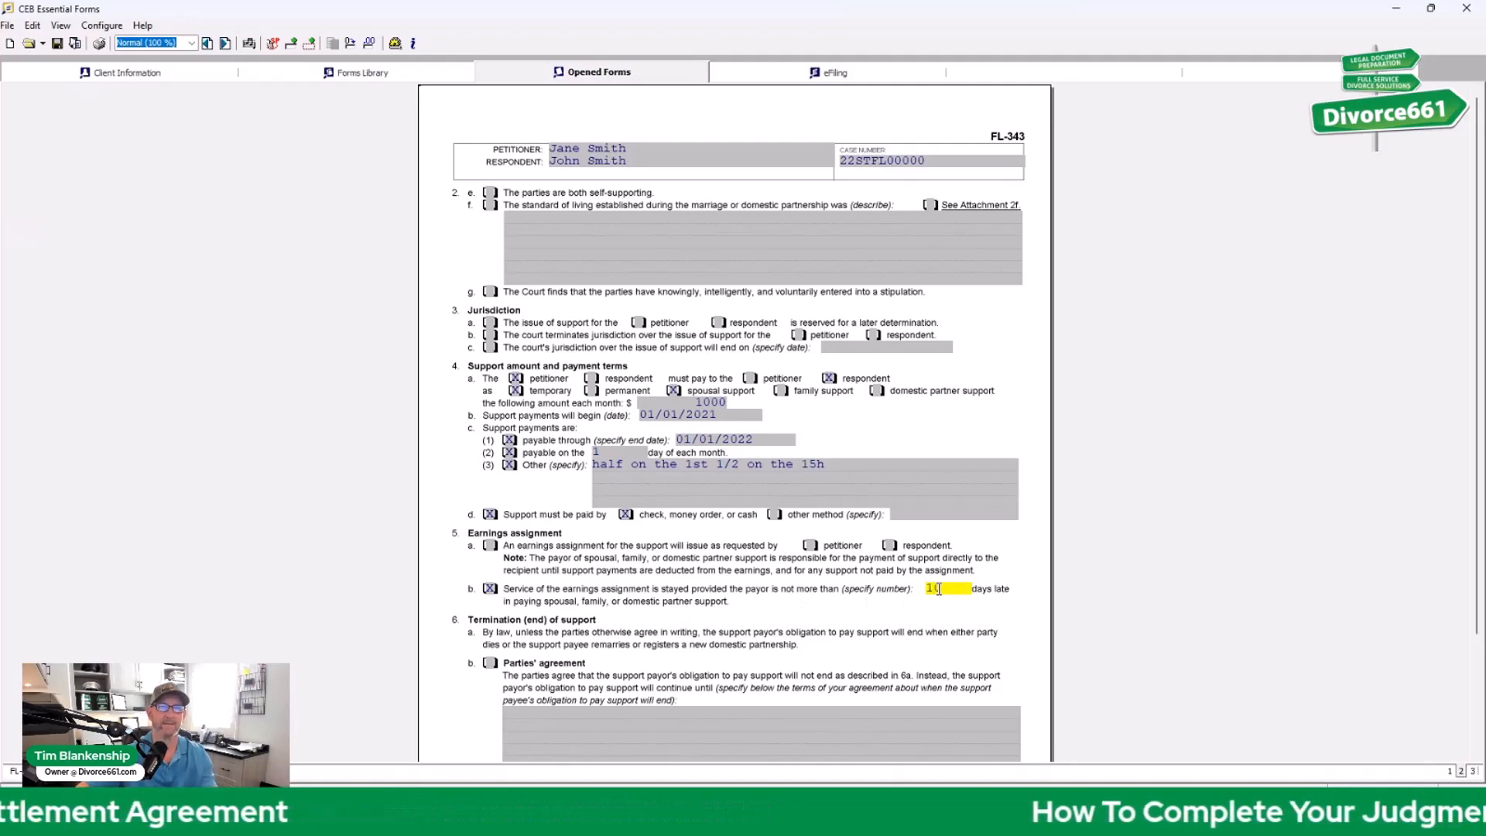
Step: Review FL-343's termination terms in item 6 and page 3 items 7 to 11, checking the FL-345 property order attachment briefly before returning
{"action": "scroll", "coordinate": [851, 643], "scroll_direction": "down", "scroll_amount": 1}
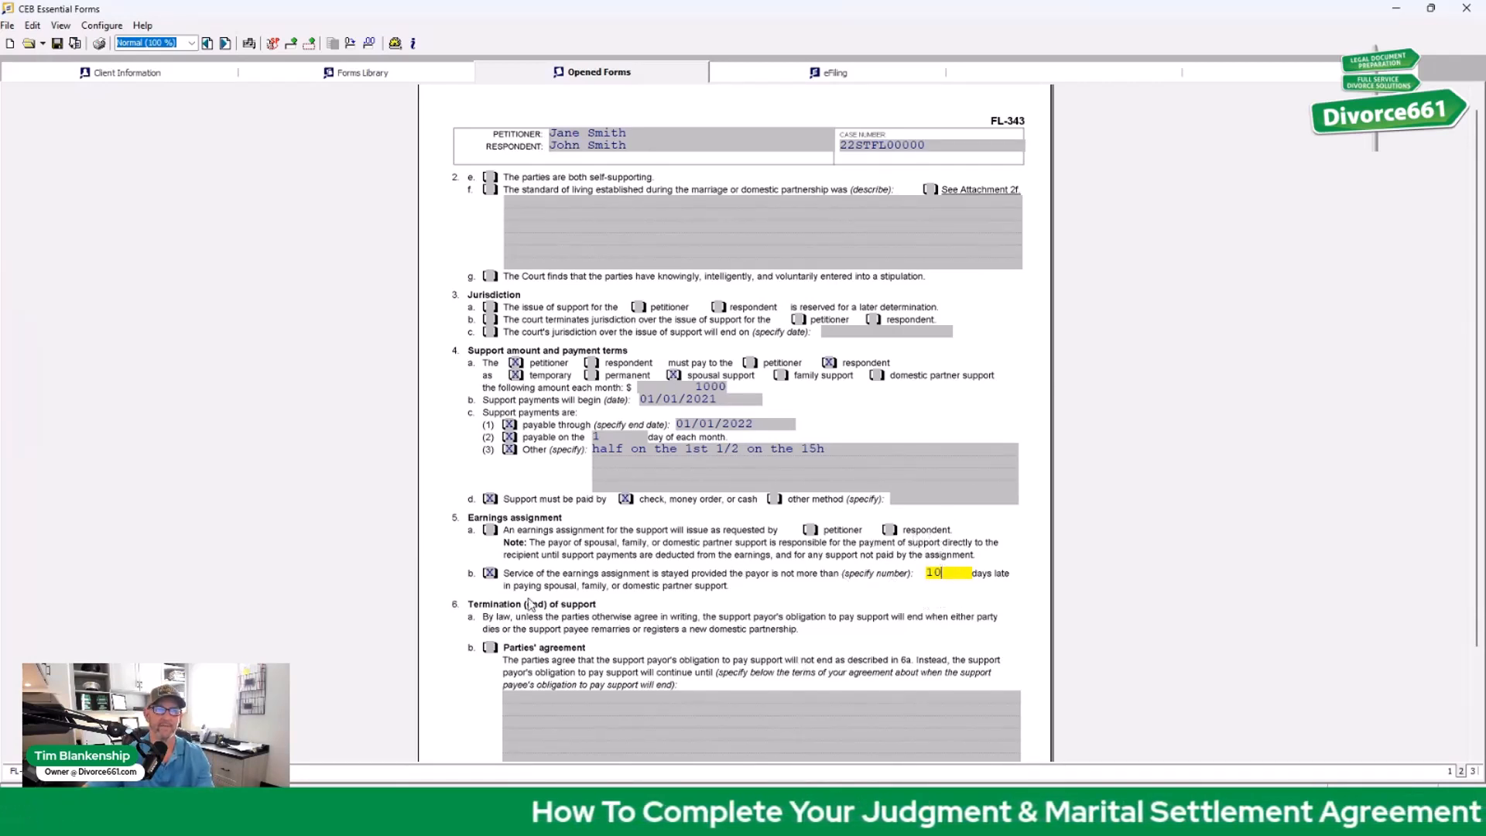
{"action": "scroll", "coordinate": [623, 508], "scroll_direction": "down", "scroll_amount": 3}
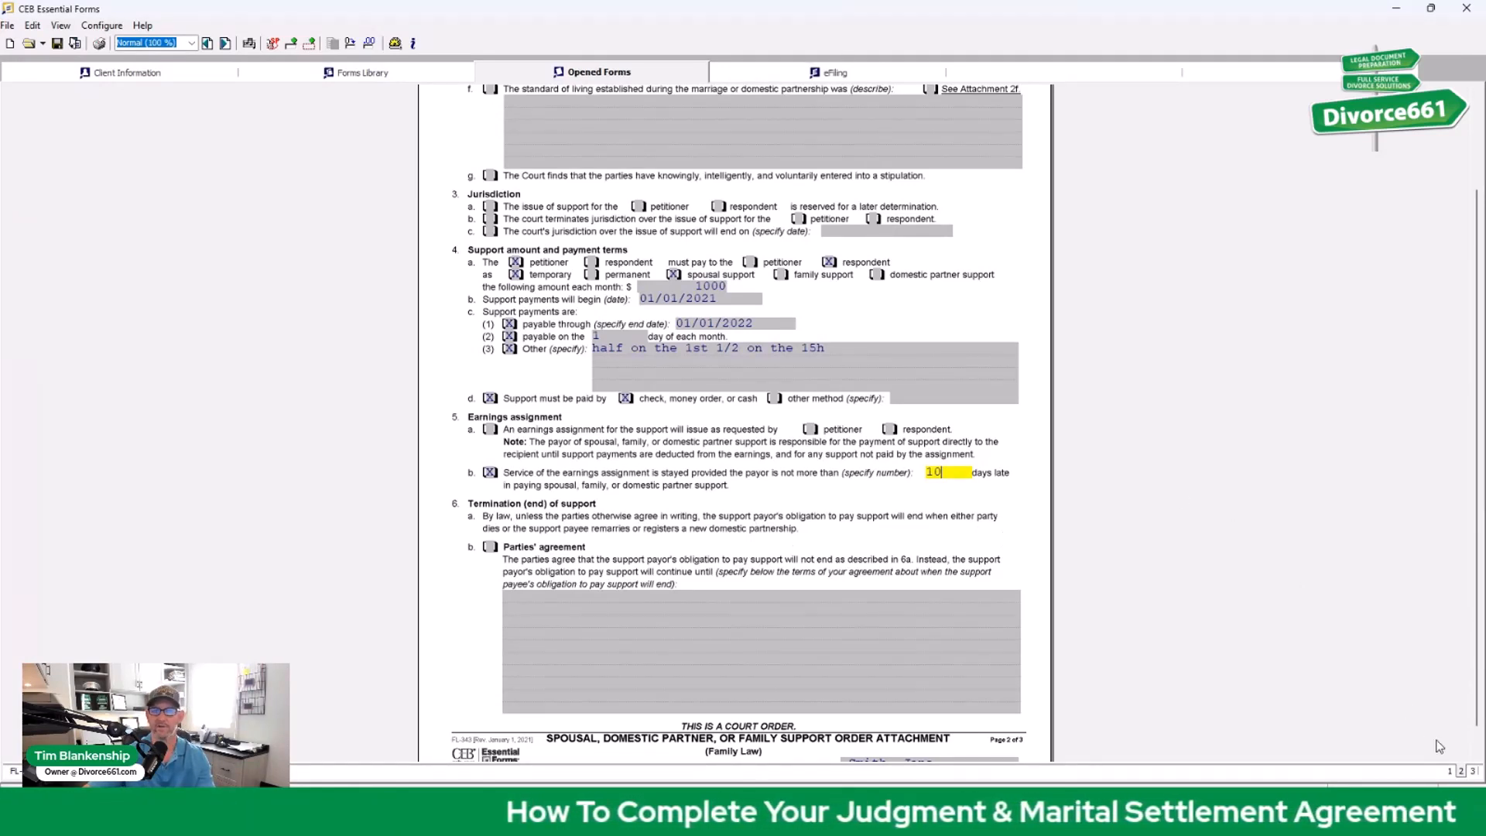
{"action": "left_click", "coordinate": [1473, 772]}
{"action": "scroll", "coordinate": [1222, 538], "scroll_direction": "down", "scroll_amount": 1}
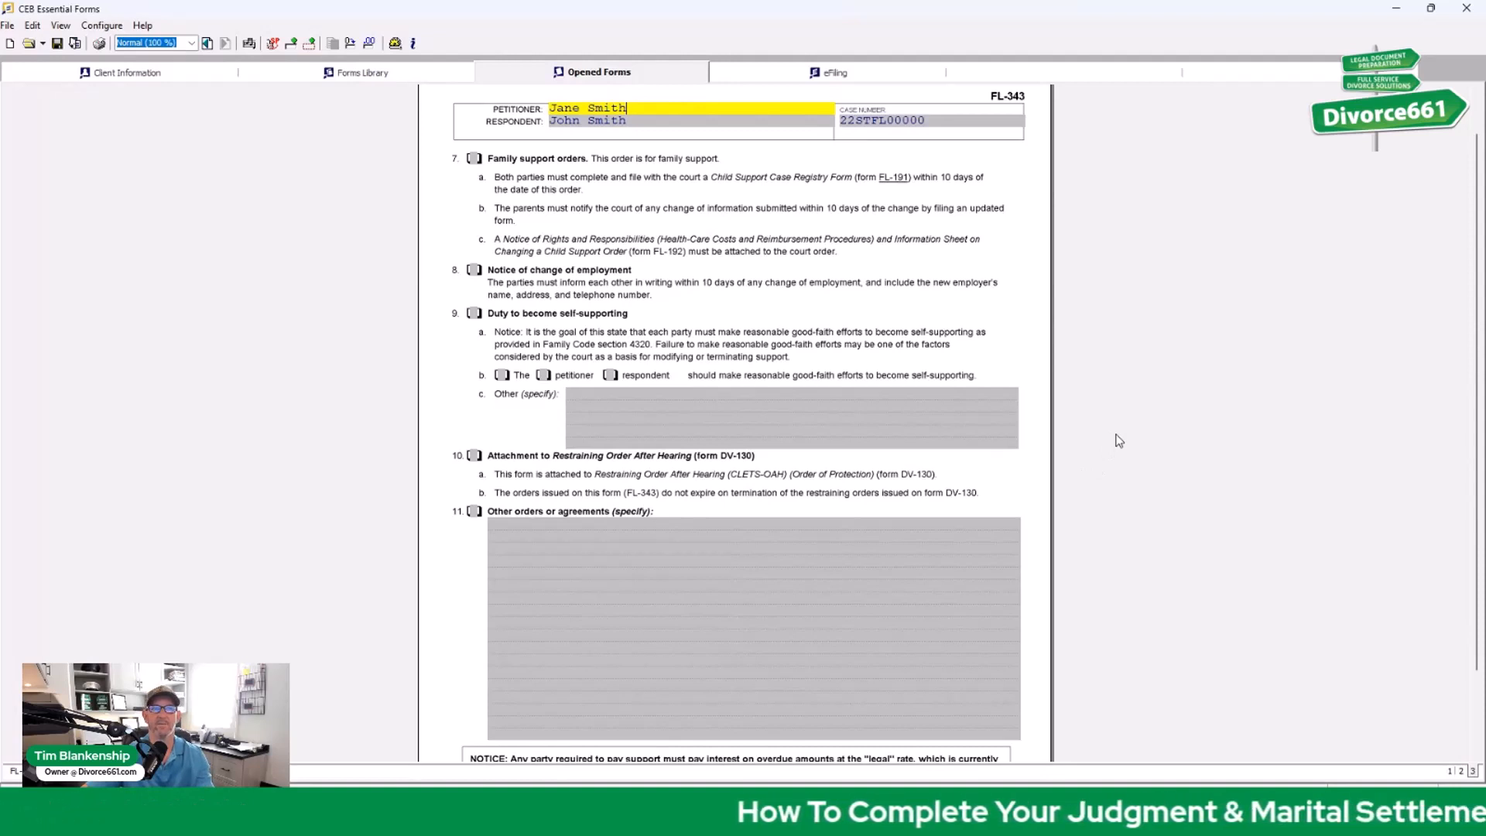
{"action": "scroll", "coordinate": [1120, 441], "scroll_direction": "down", "scroll_amount": 1}
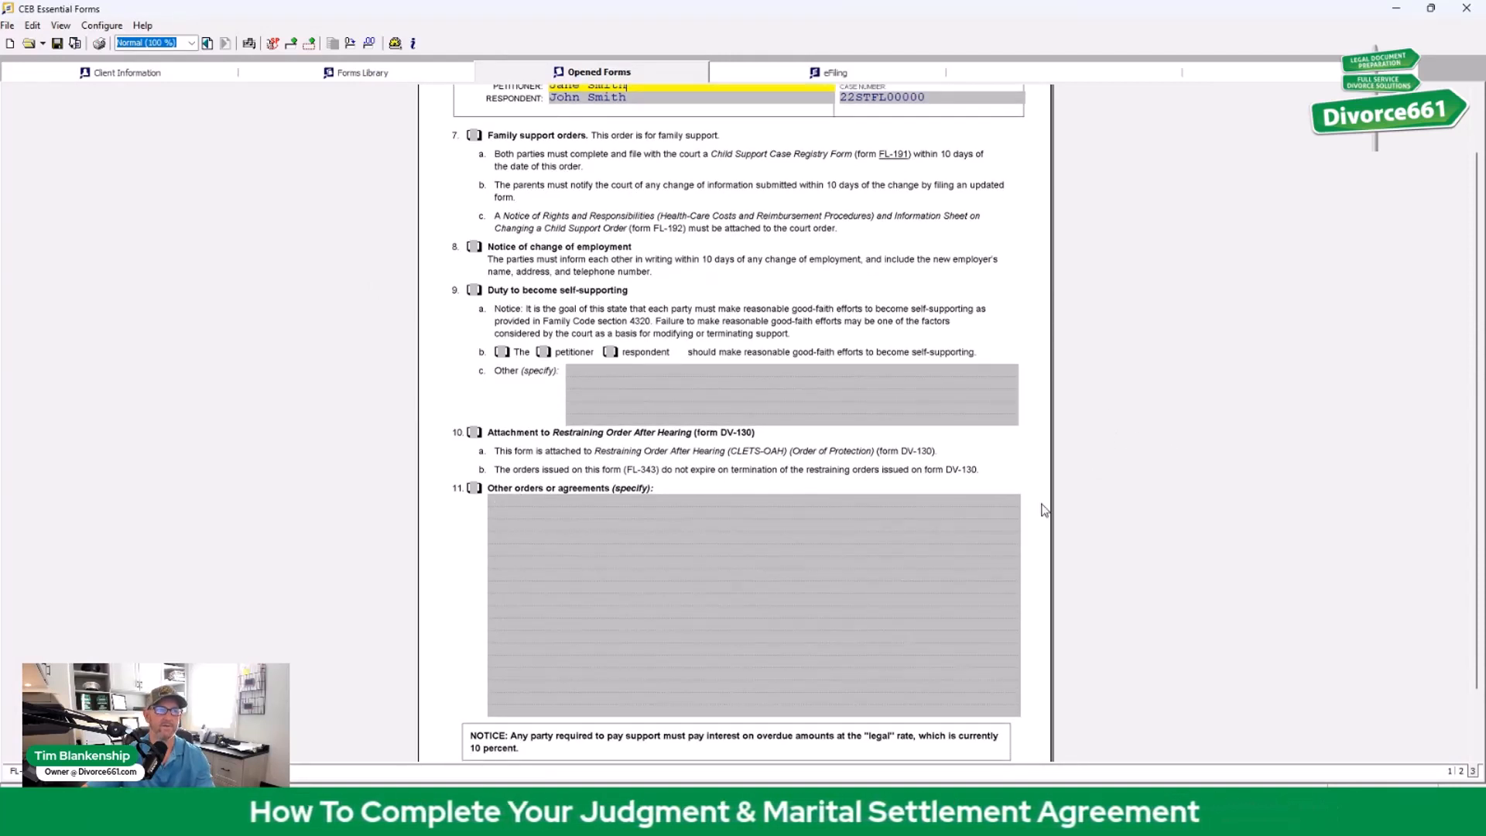
{"action": "left_click", "coordinate": [224, 771]}
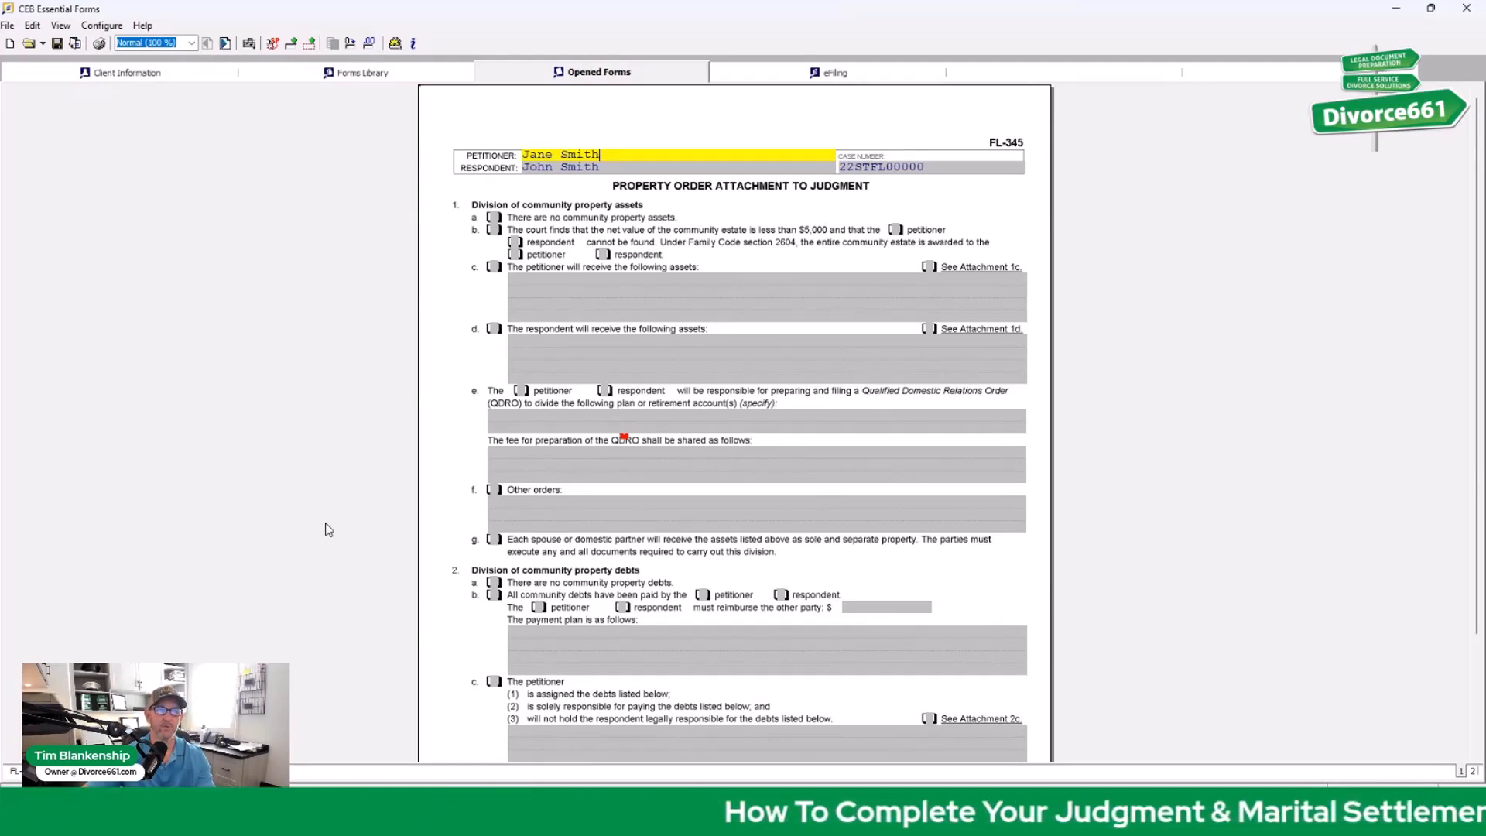
{"action": "left_click", "coordinate": [193, 771]}
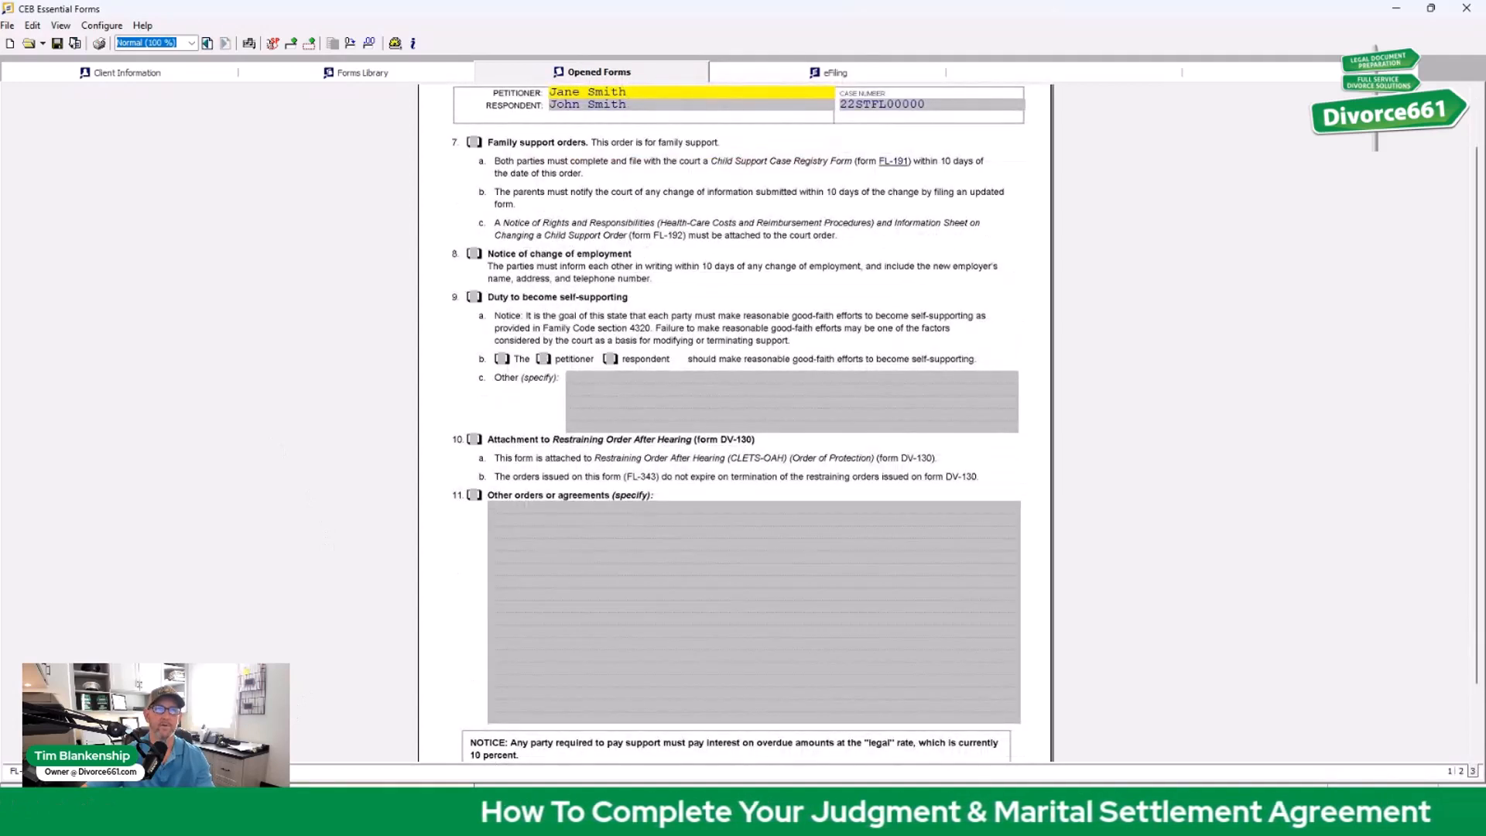